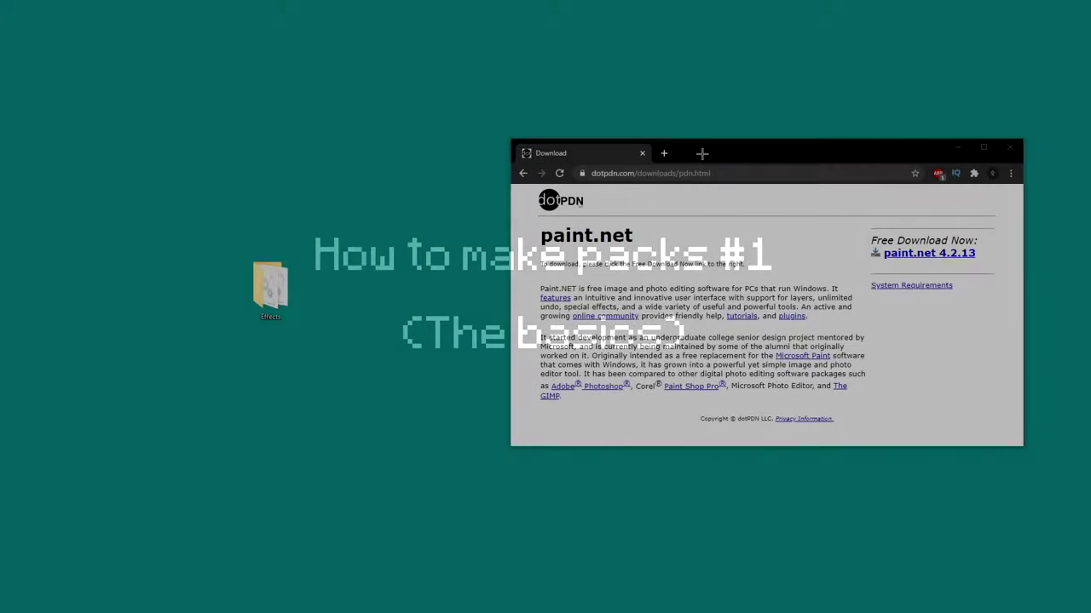
- Select paint.net.4.2.13.install.exe inside the downloaded zip in WinRAR
left_click_drag(702, 153, 727, 139)
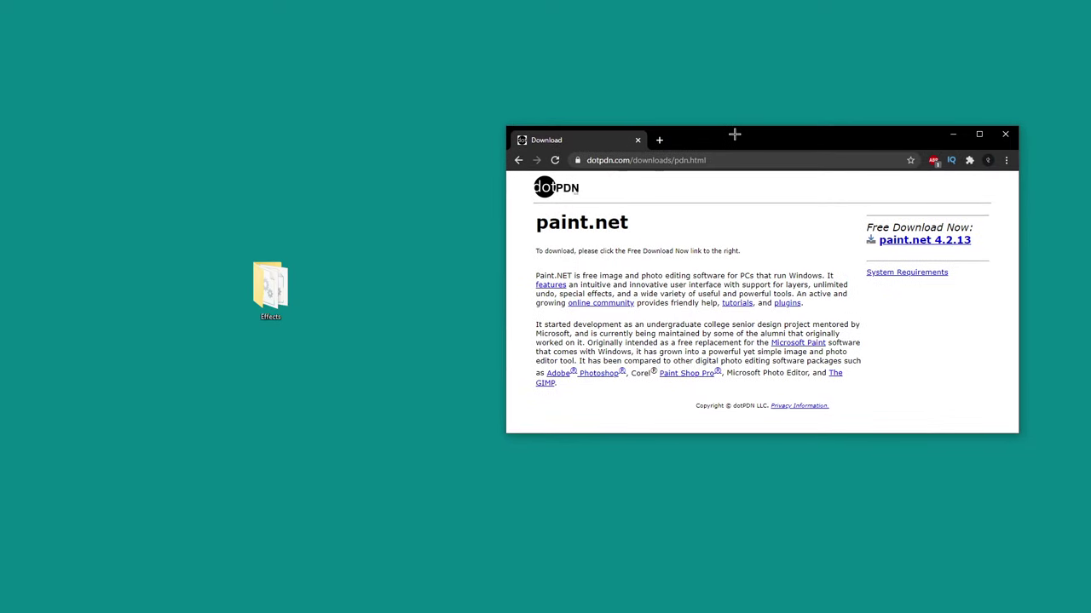
mouse_move(731, 139)
left_mouse_down()
mouse_move(716, 138)
mouse_move(721, 149)
mouse_move(736, 140)
left_mouse_up()
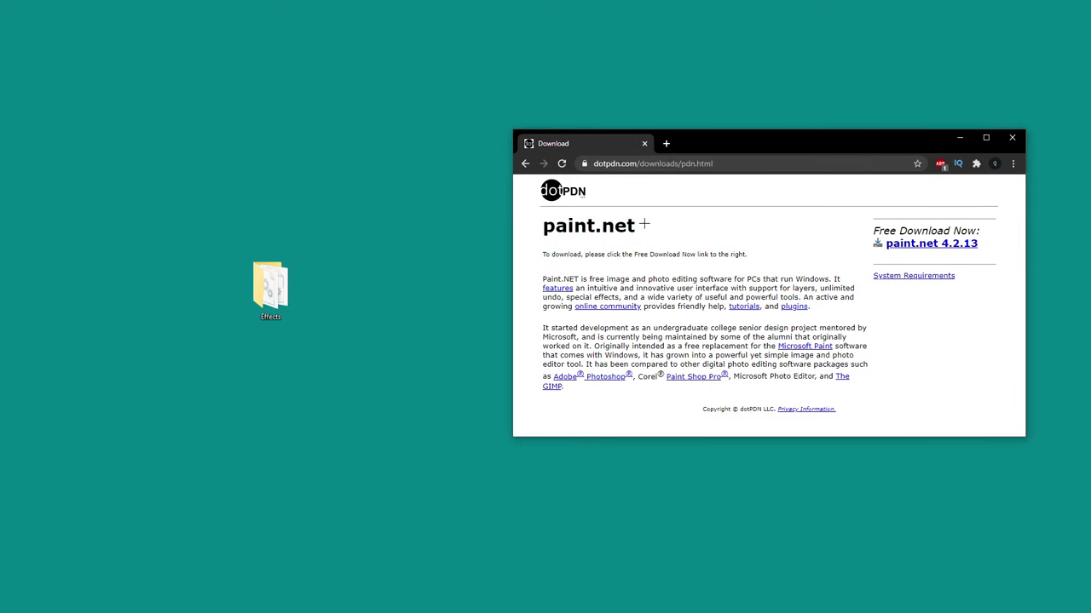
left_click_drag(644, 223, 546, 227)
left_click(609, 228)
left_click_drag(542, 227, 664, 224)
left_click(673, 226)
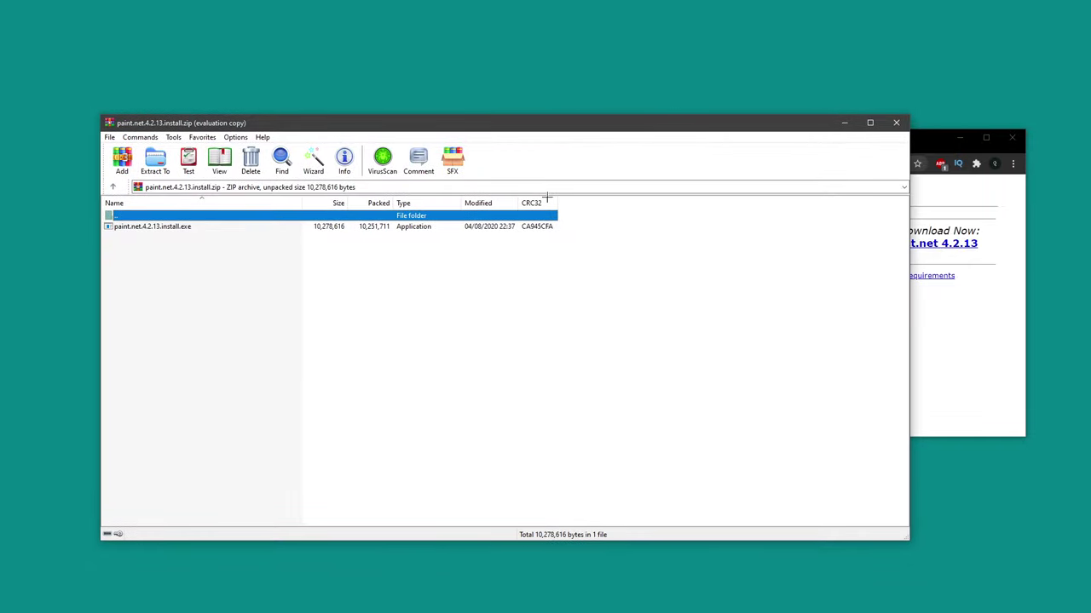
left_click(166, 227)
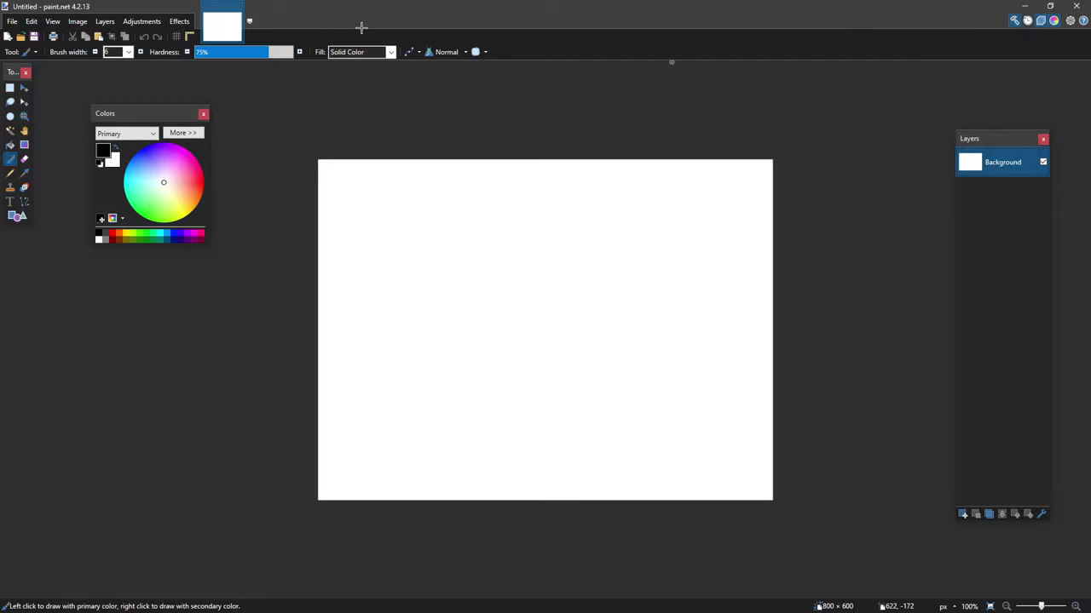
- Check the colour schemes in Settings, keep Default, close it, and minimize paint.net
left_click(1070, 20)
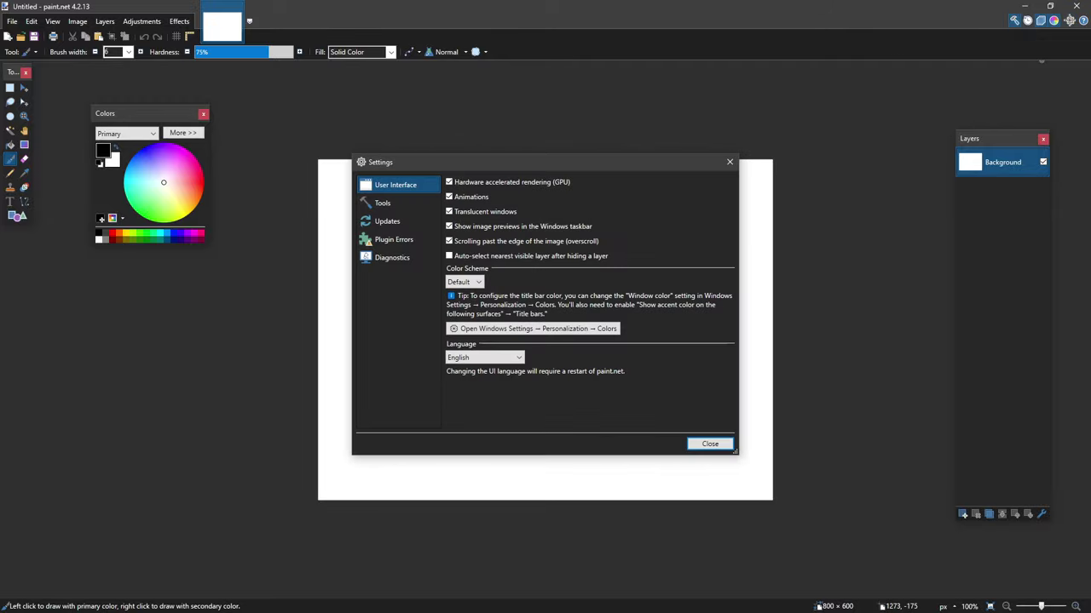
left_click(478, 282)
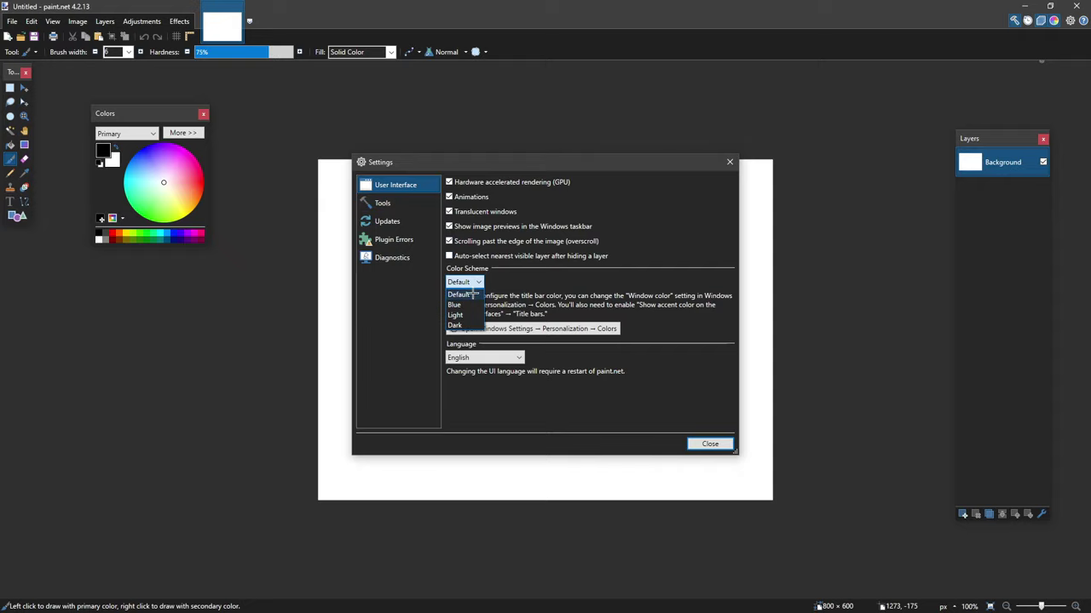
left_click(710, 443)
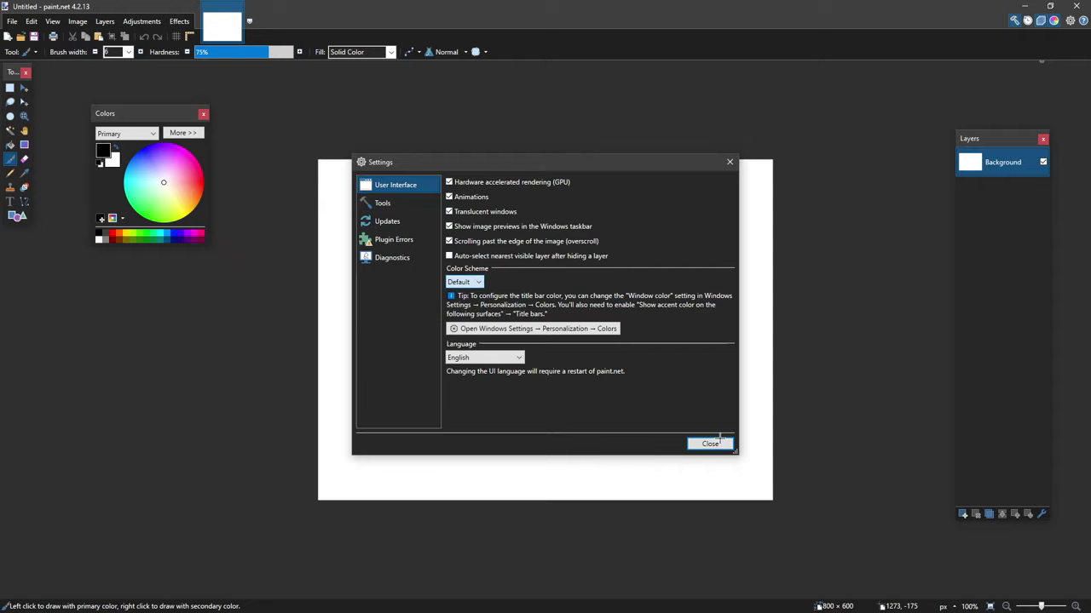
left_click(709, 444)
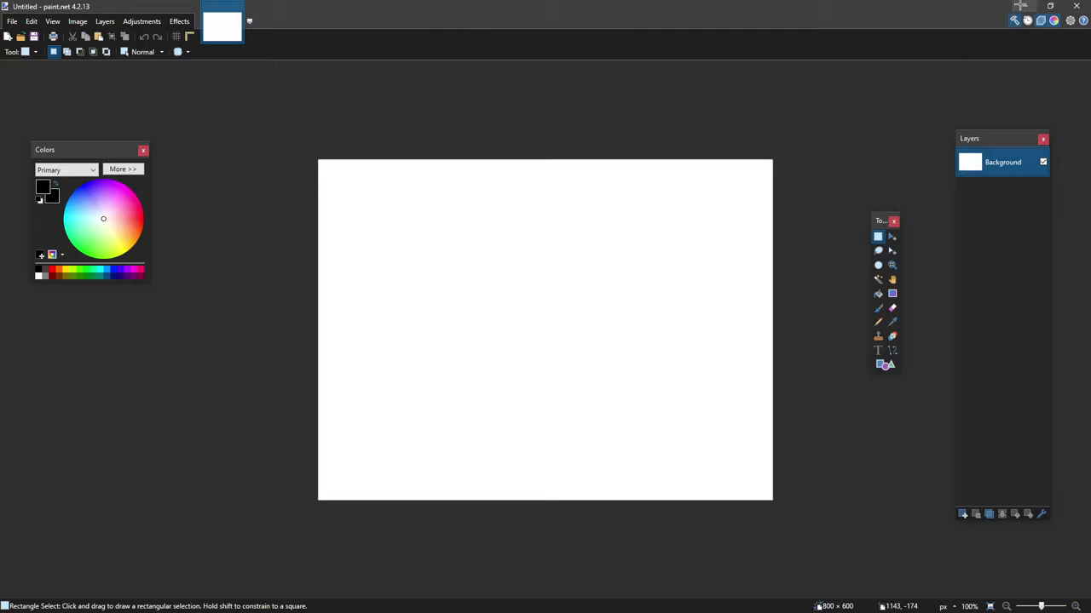
left_click(1019, 6)
- Move the desktop Effects folder, open it, and select all its plugin DLLs
left_click_drag(246, 263, 487, 266)
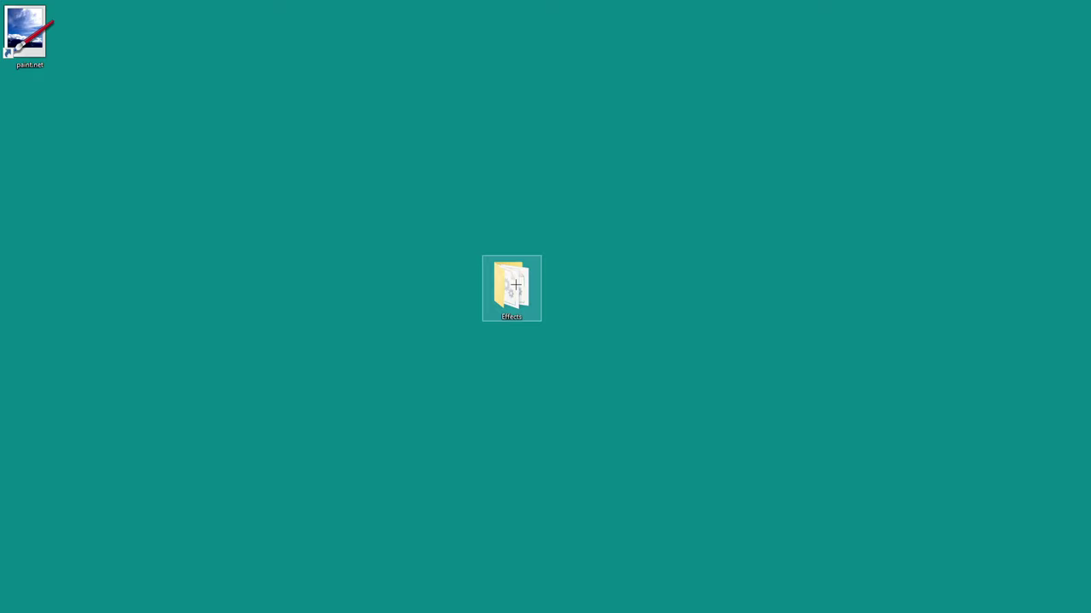
double_click(516, 284)
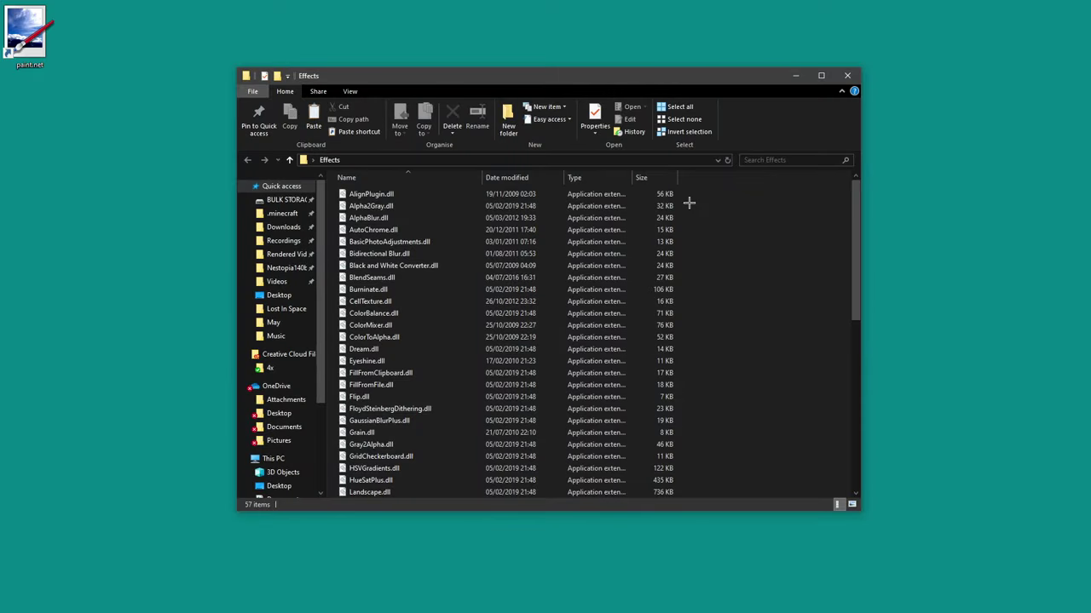
scroll(690, 193, "down", 10)
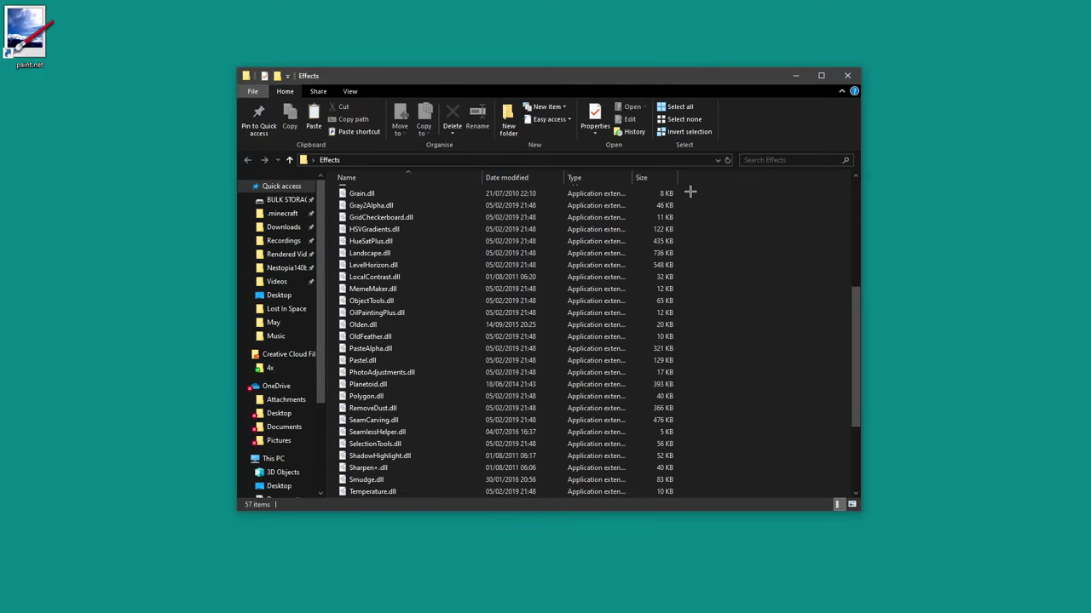
scroll(690, 193, "up", 10)
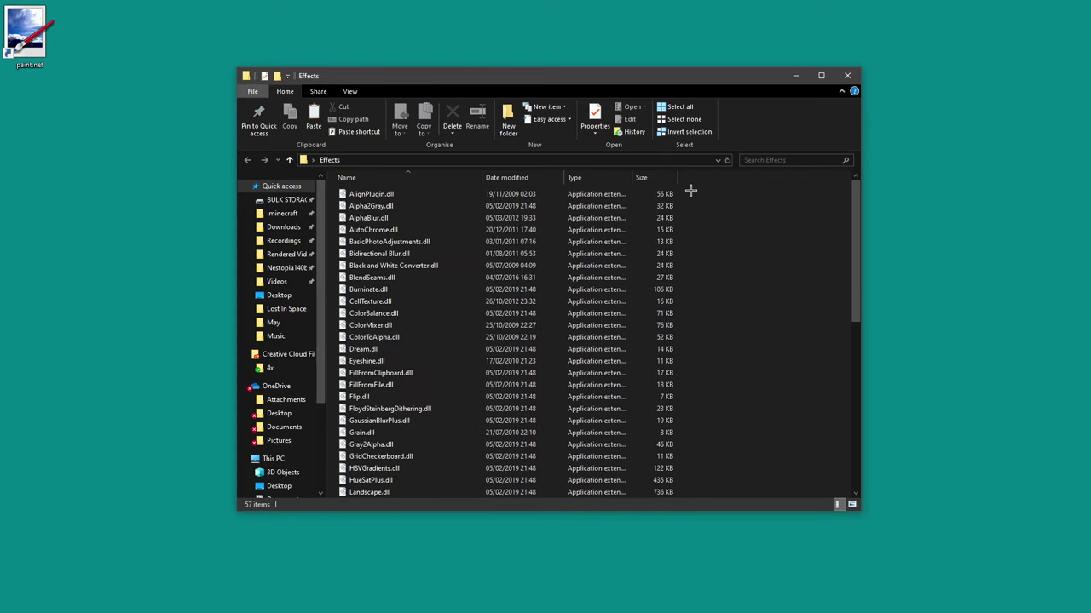
key("ctrl+a")
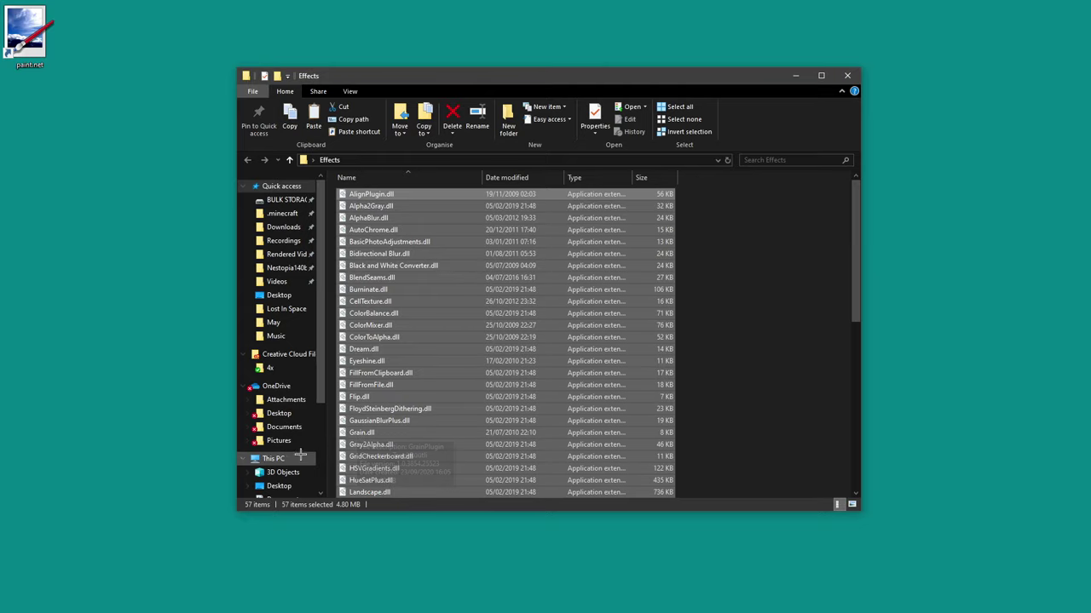
- Browse to C:\Program Files\paint.net\Effects via This PC
left_click(273, 460)
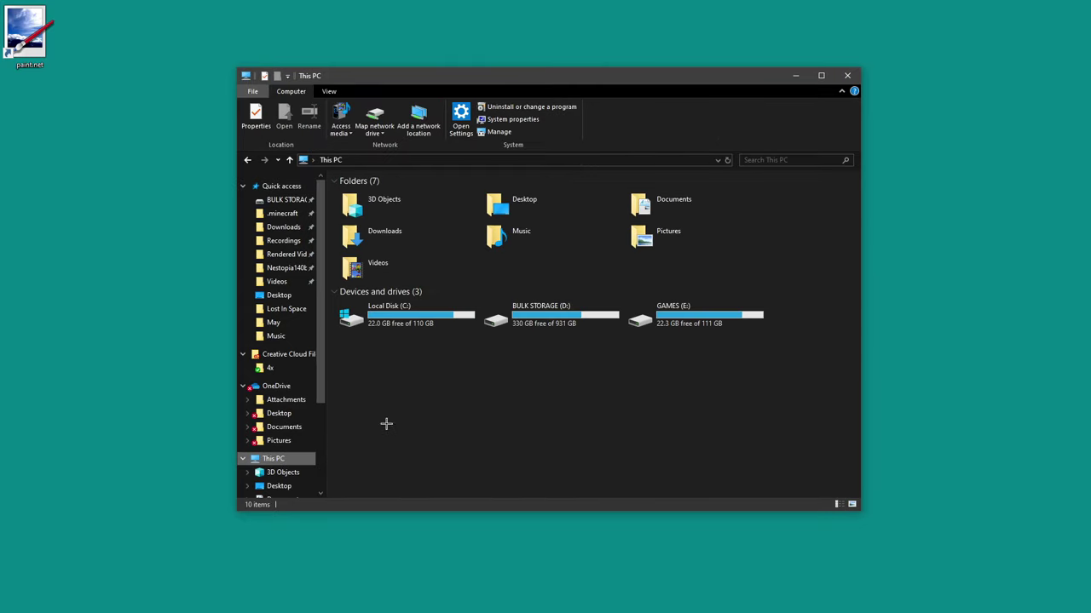
double_click(426, 316)
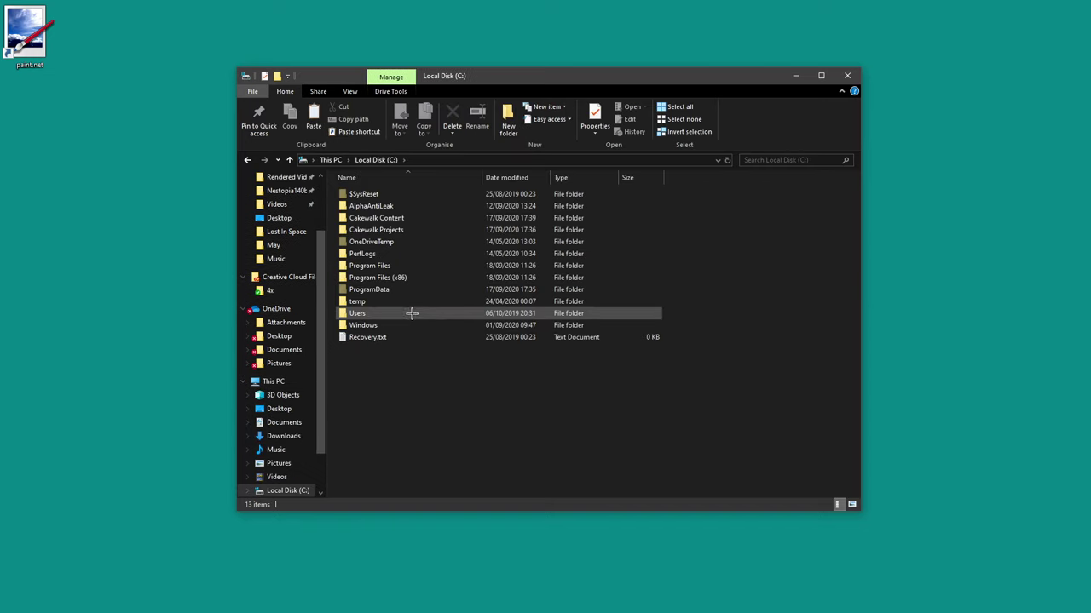
left_click(379, 277)
double_click(380, 266)
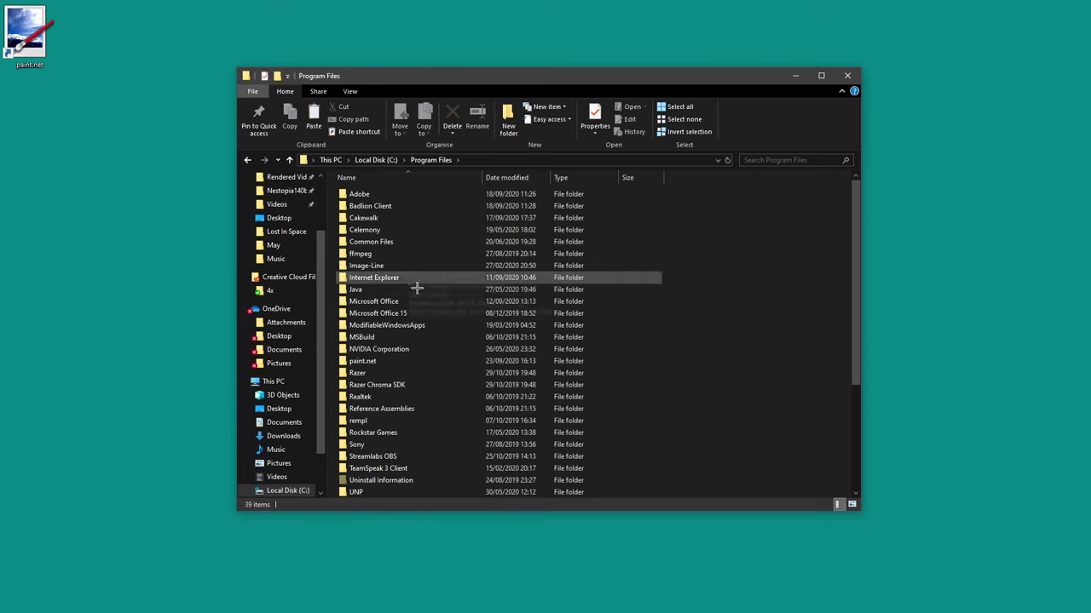
scroll(421, 343, "down", 1)
scroll(420, 345, "up", 3)
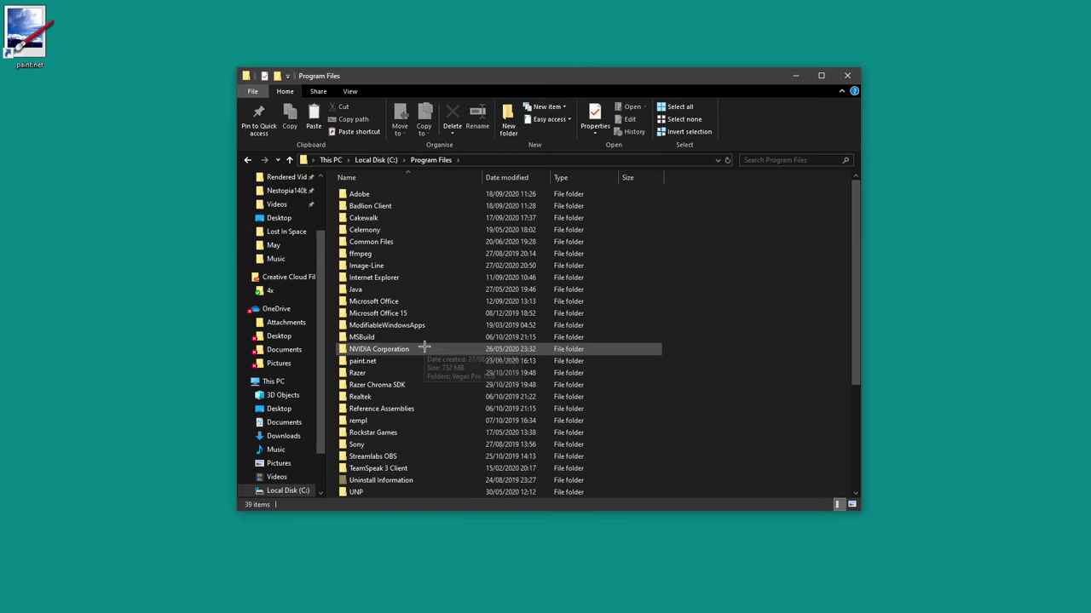
double_click(401, 349)
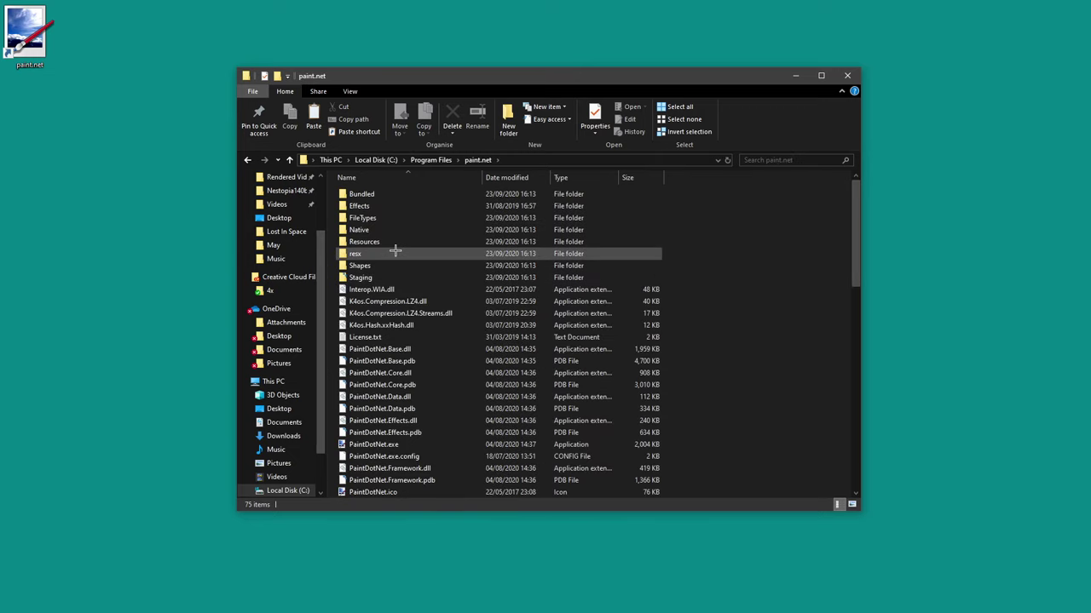
double_click(394, 206)
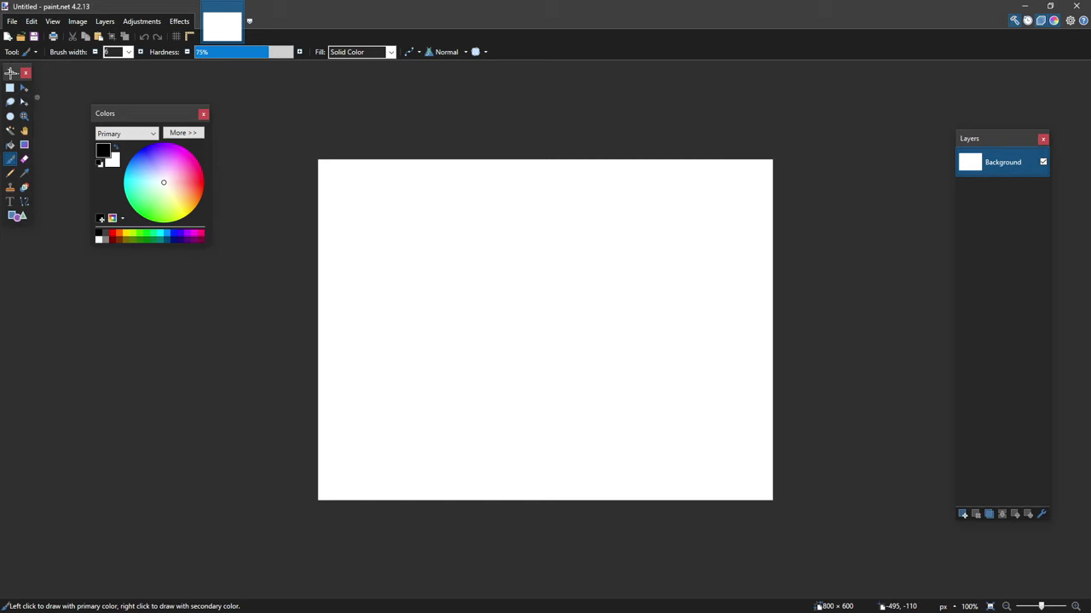
- Float the tools panel beside the canvas and fill a rectangular selection with black
left_click_drag(11, 73, 521, 247)
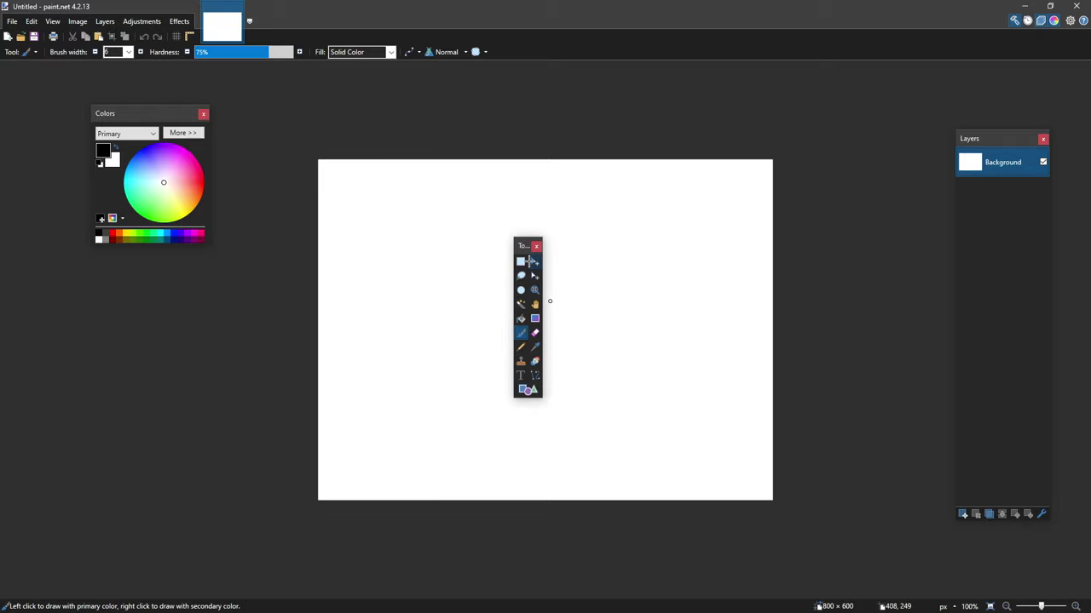
left_click_drag(522, 245, 881, 220)
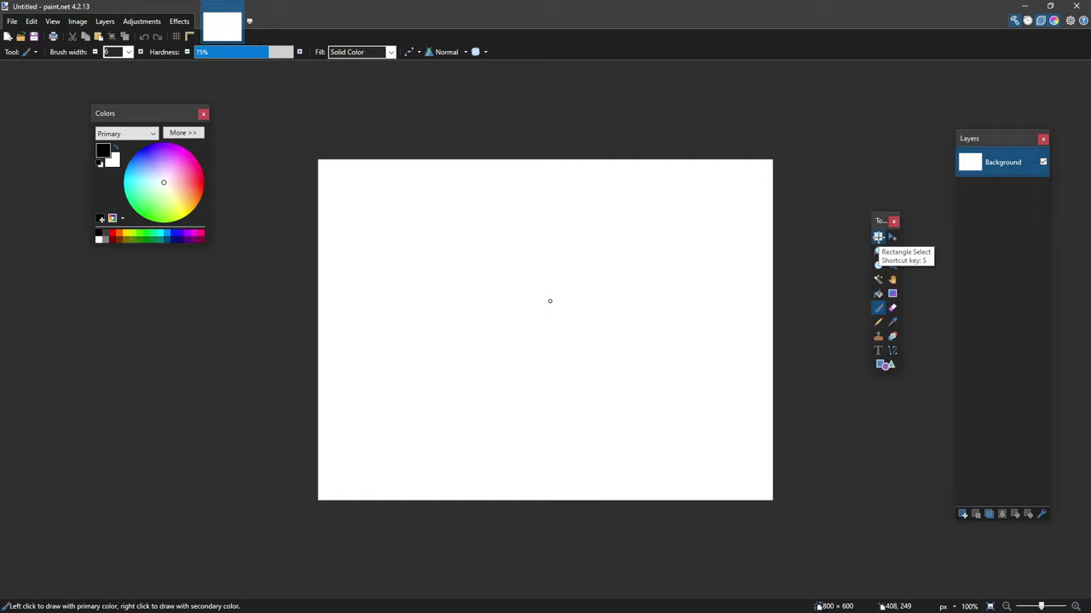
left_click(879, 237)
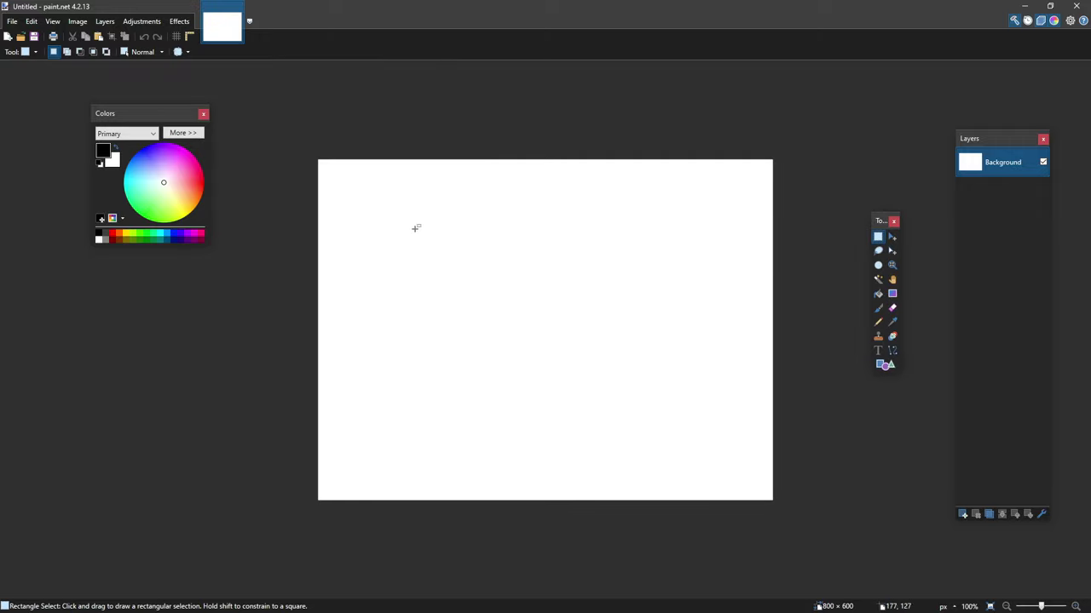
left_click_drag(376, 212, 661, 383)
left_click_drag(467, 193, 593, 300)
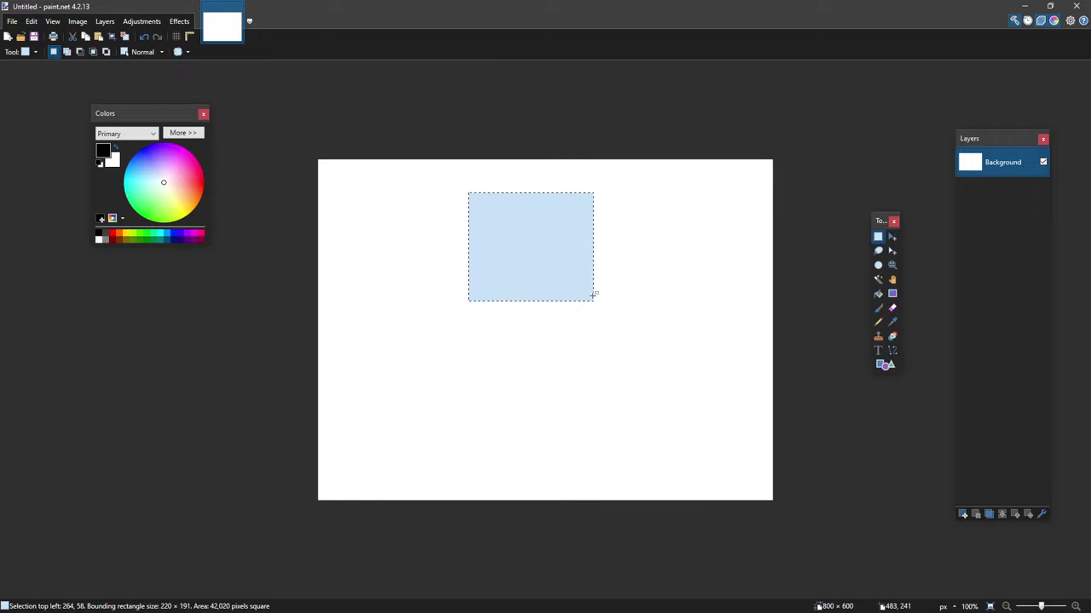
key("f")
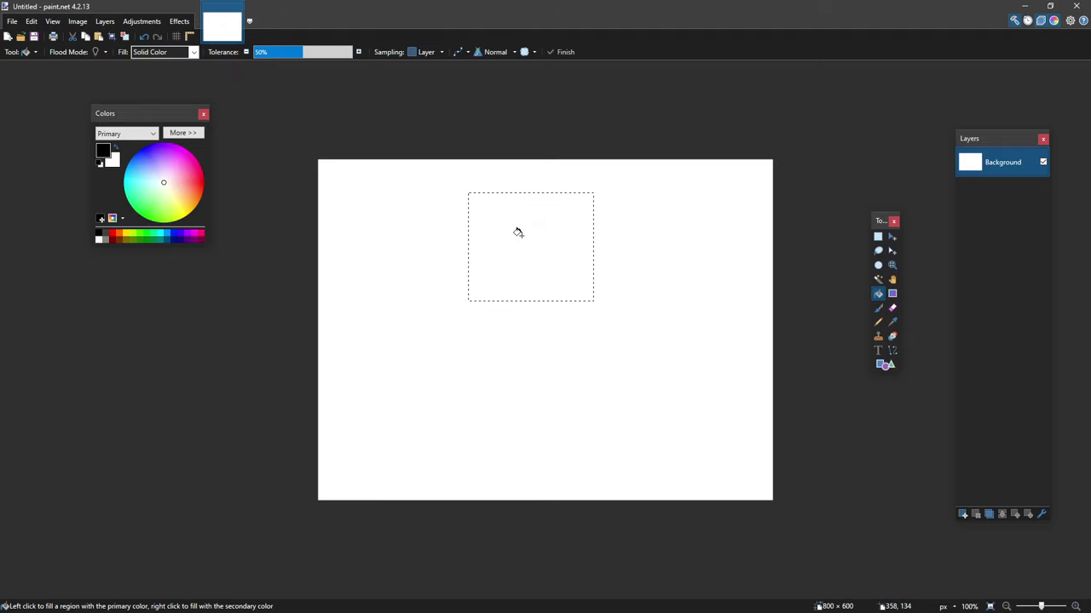
left_click(518, 233)
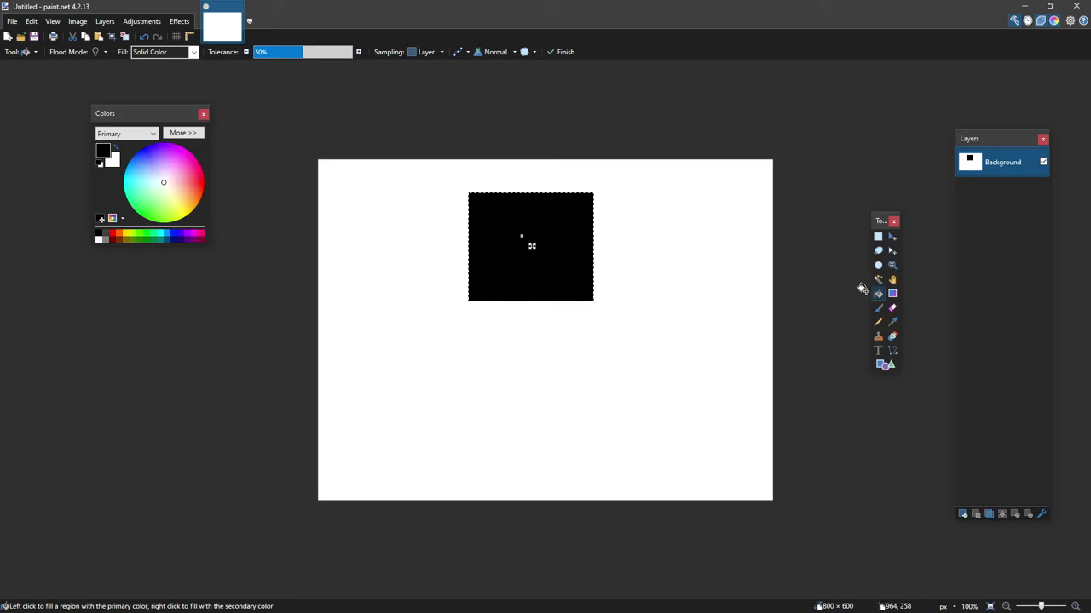
- Recolour the selected square pink, then blue
left_click(133, 183)
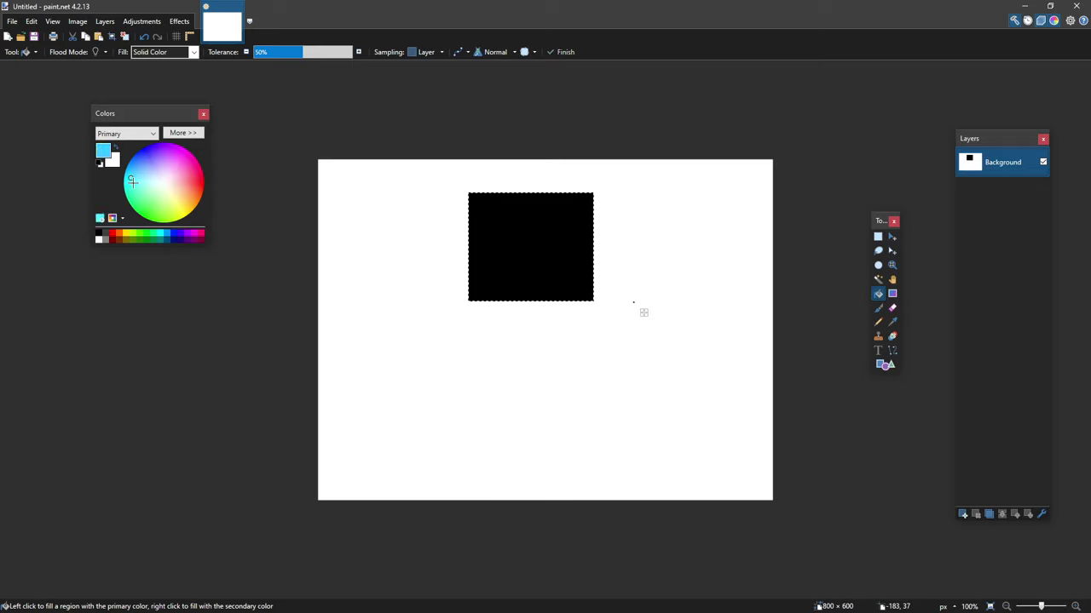
left_click(182, 180)
left_click(500, 262)
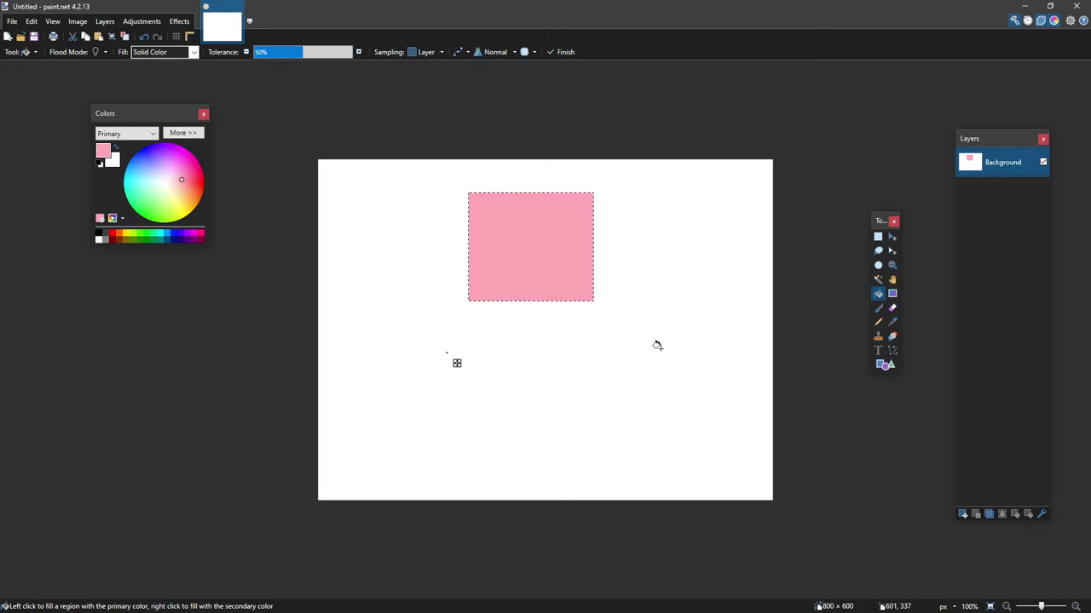
left_click(143, 158)
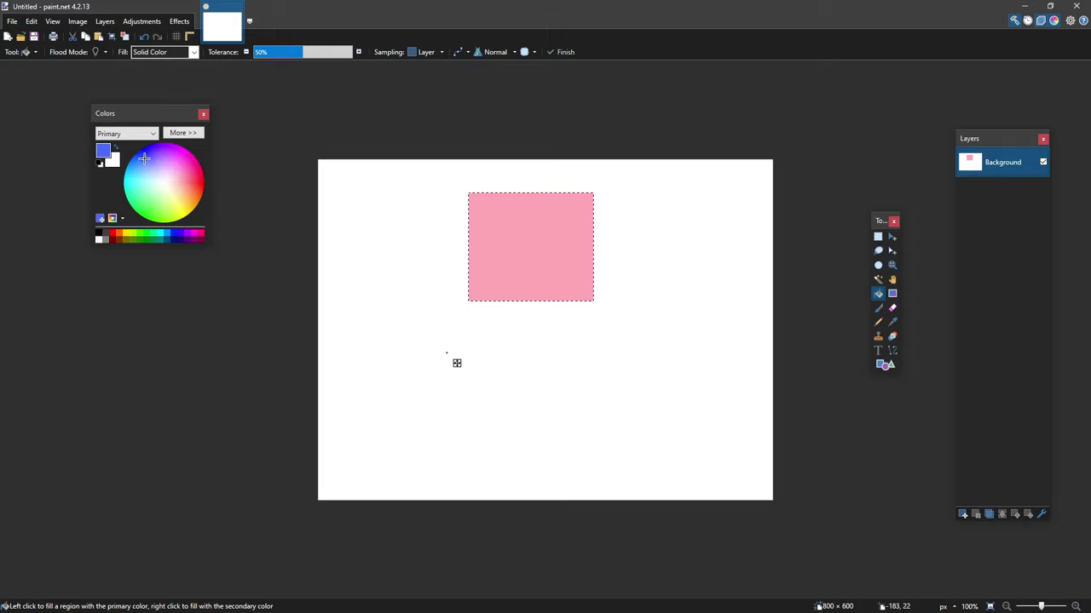
left_click(506, 238)
- Add a smaller blue square to the right of it and deselect
key("s")
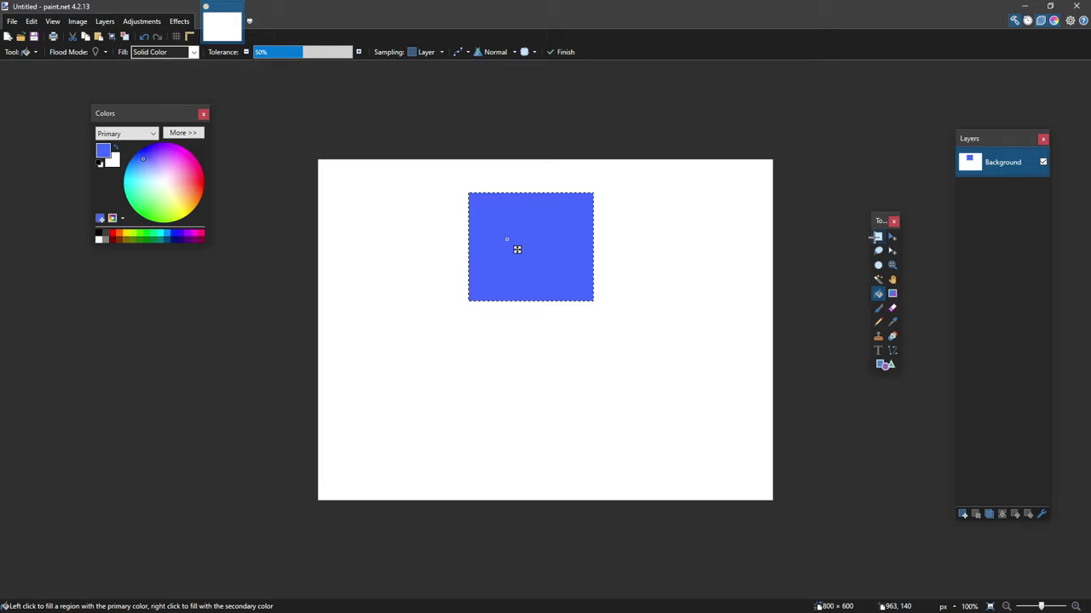
left_click_drag(621, 254, 694, 326)
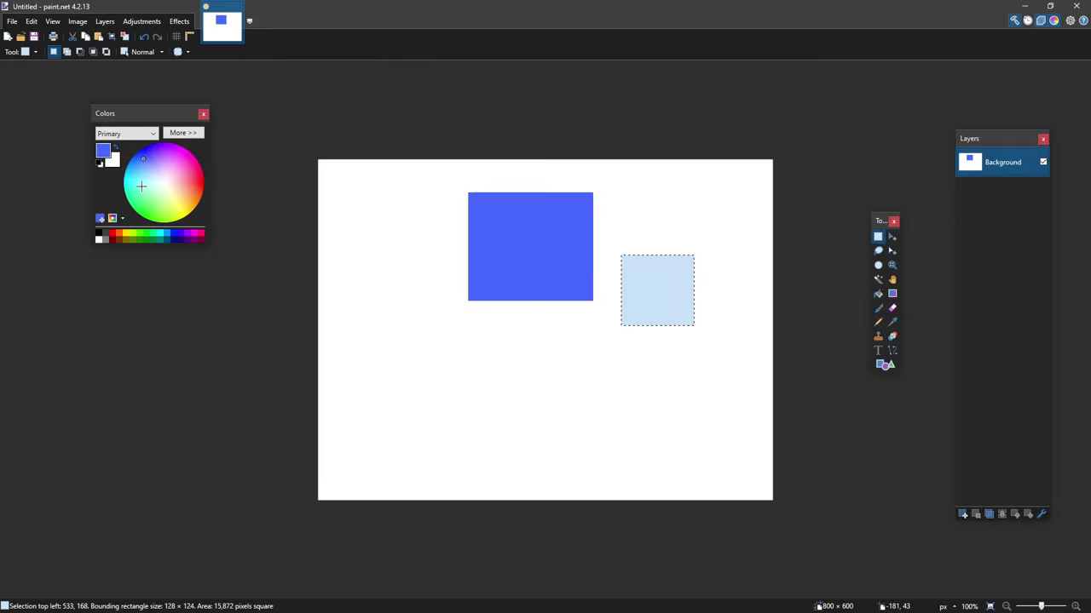
key("f")
left_click(650, 278)
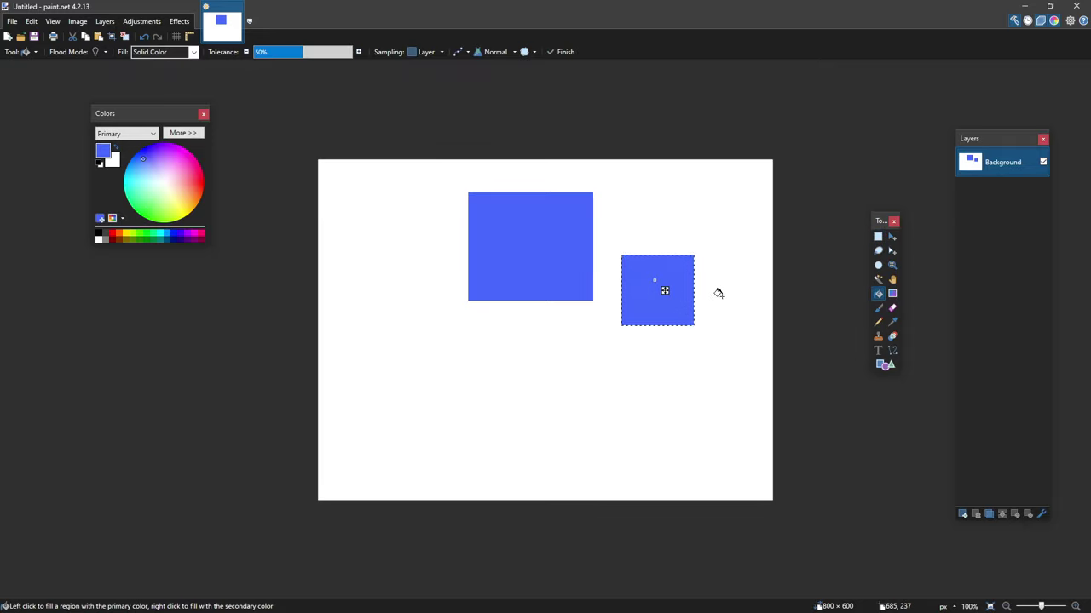
key("s")
scroll(733, 309, "up", 1)
key("ctrl+d")
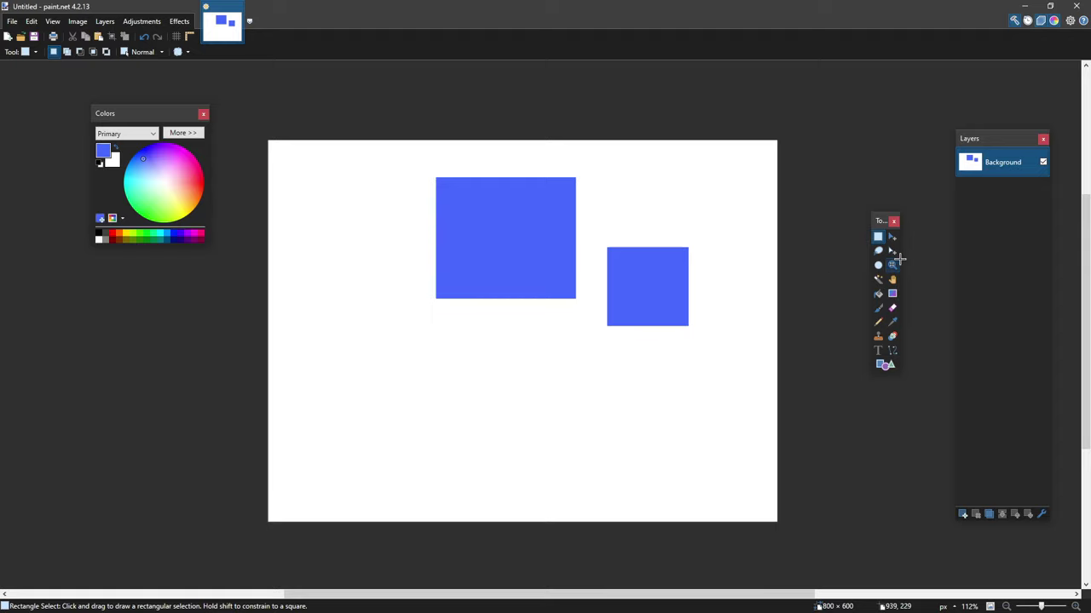
- Pick the Gradient tool with cyan as primary and blue as secondary colour
left_click(892, 293)
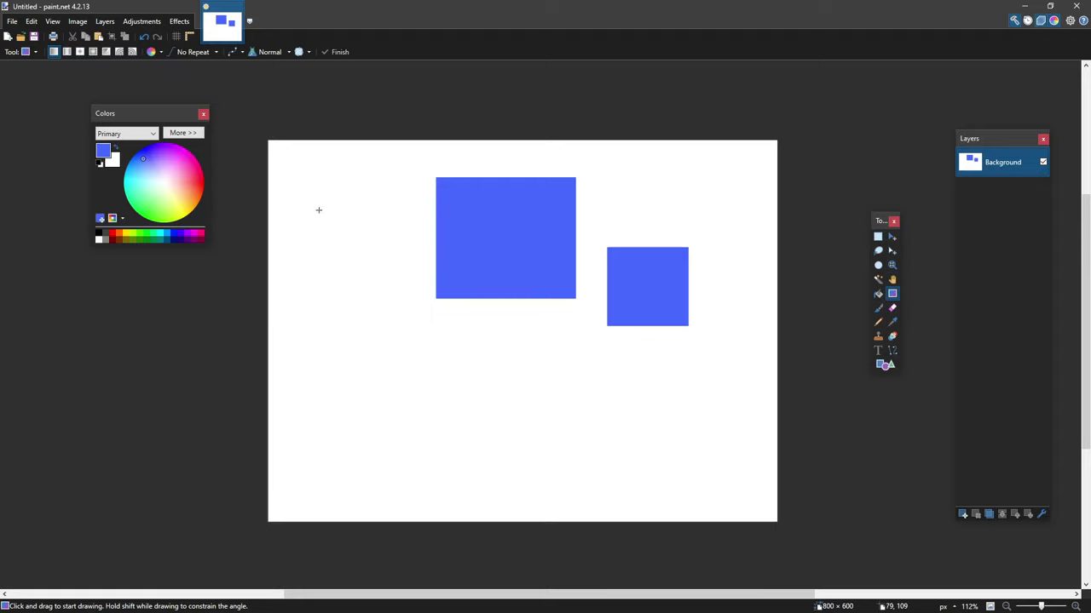
left_click(107, 155)
left_click(103, 151)
left_click(113, 162)
left_click(103, 151)
mouse_move(138, 183)
left_mouse_down()
mouse_move(124, 182)
mouse_move(124, 162)
left_mouse_up()
left_click(113, 162)
- Drag a diagonal cyan-to-blue gradient across the canvas and magic-wand select part of it
left_click_drag(267, 140, 761, 489)
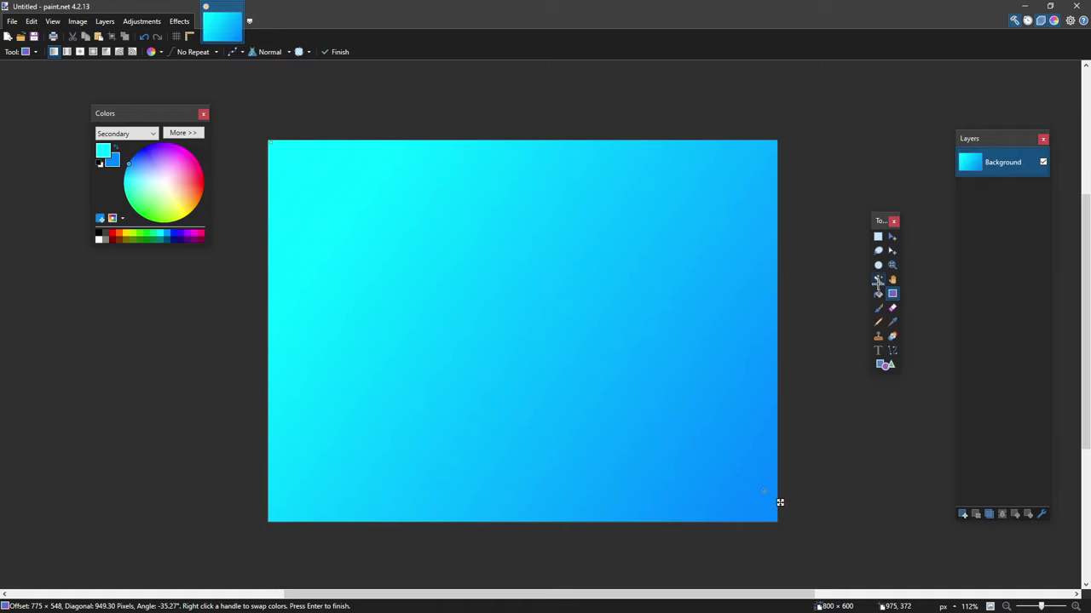
key("s")
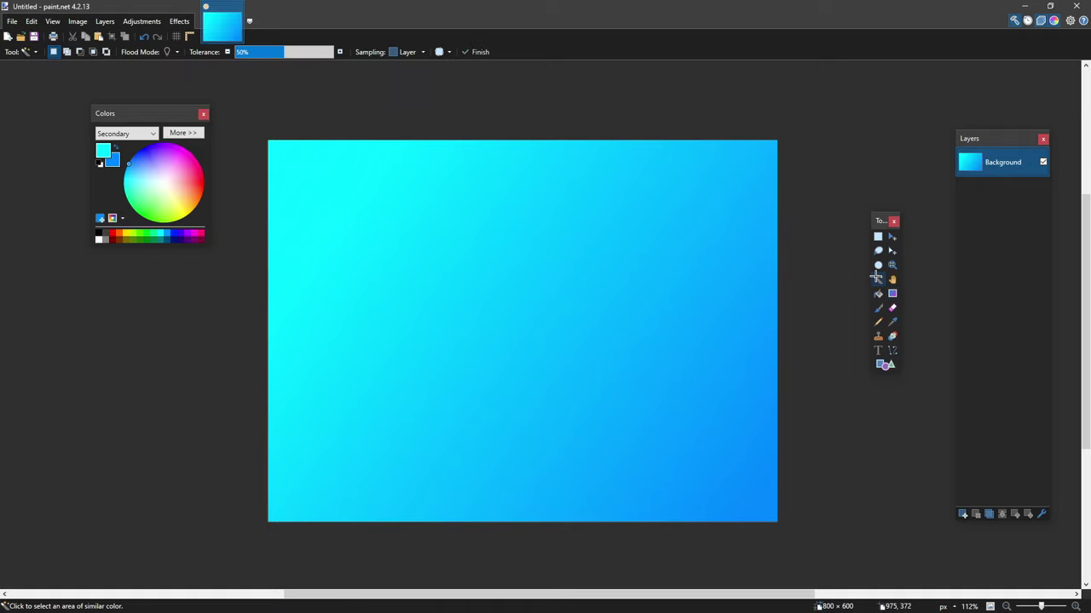
left_click(541, 257)
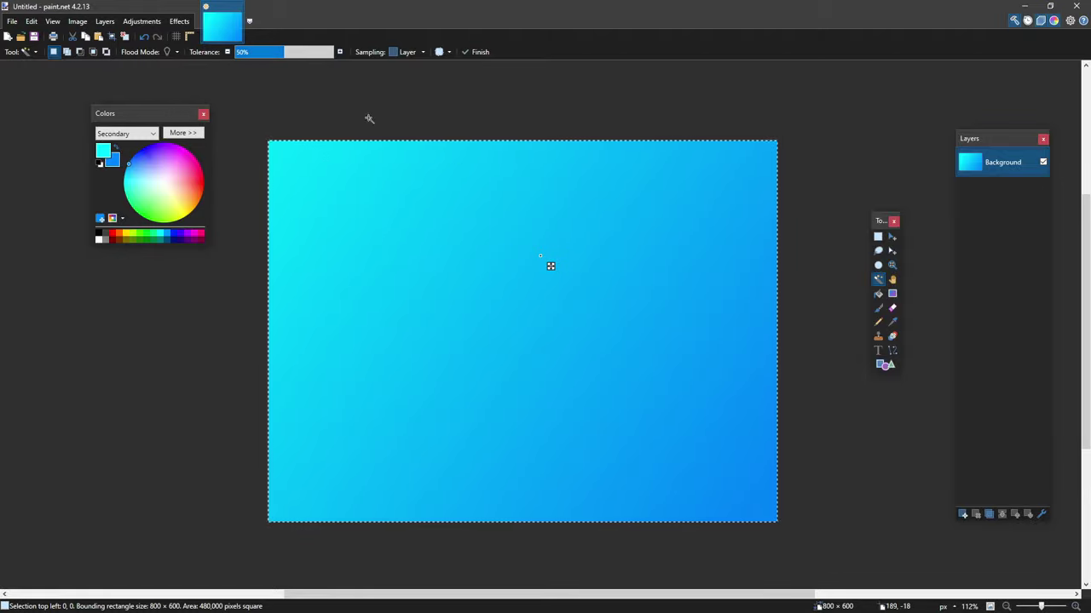
- Lower the Magic Wand tolerance and select narrow diagonal bands across the gradient
mouse_move(262, 51)
left_mouse_down()
mouse_move(282, 52)
mouse_move(248, 53)
left_mouse_up()
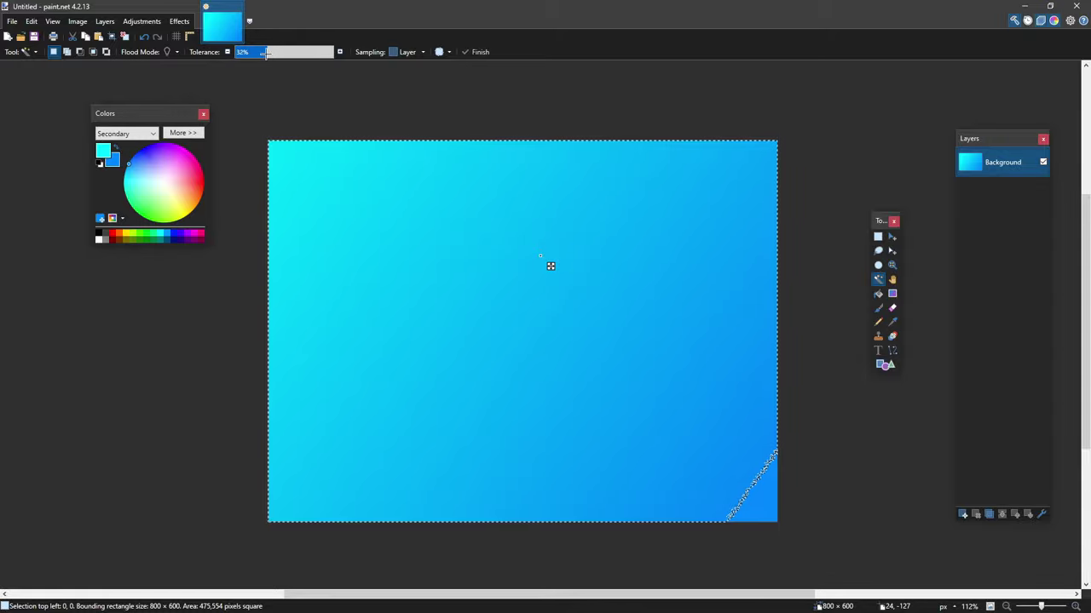
left_click_drag(360, 162, 536, 279)
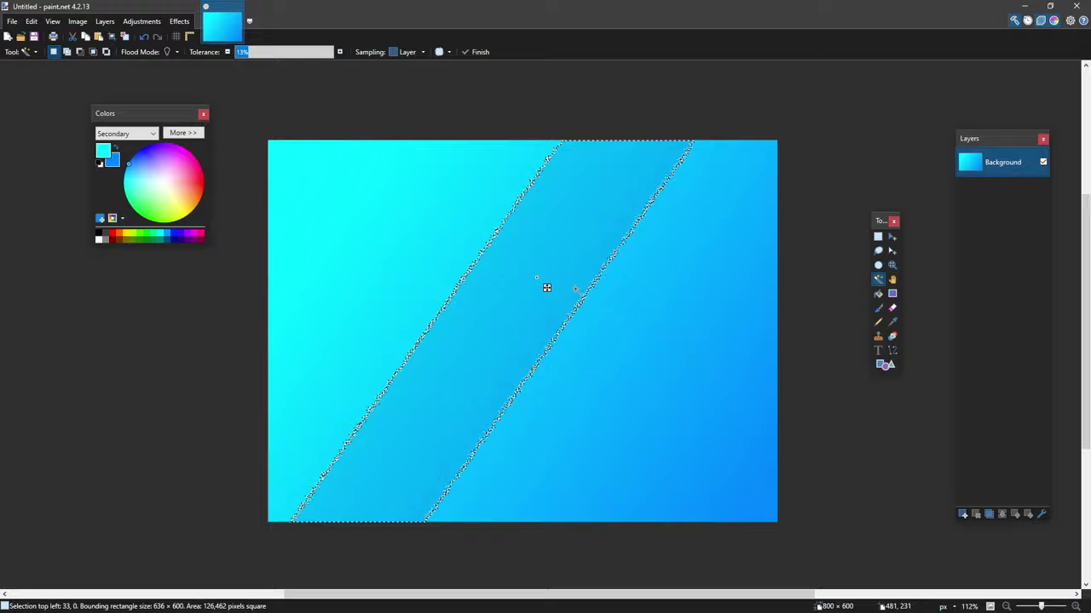
left_click(661, 346)
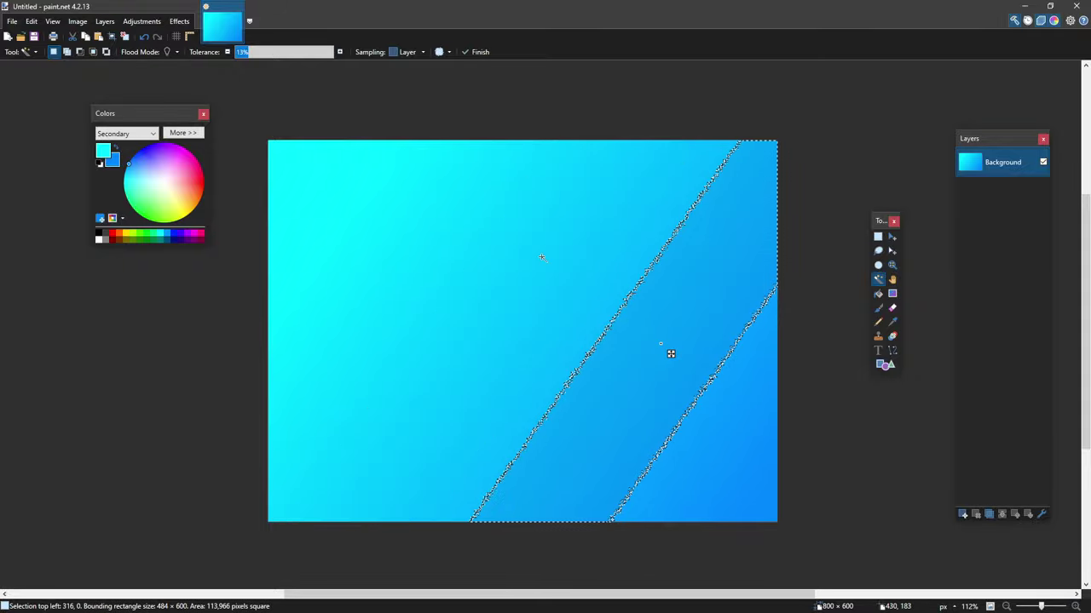
left_click(550, 264)
- Select two more gradient bands, then create a new 16 × 16 image
left_click(415, 230)
left_click(499, 289)
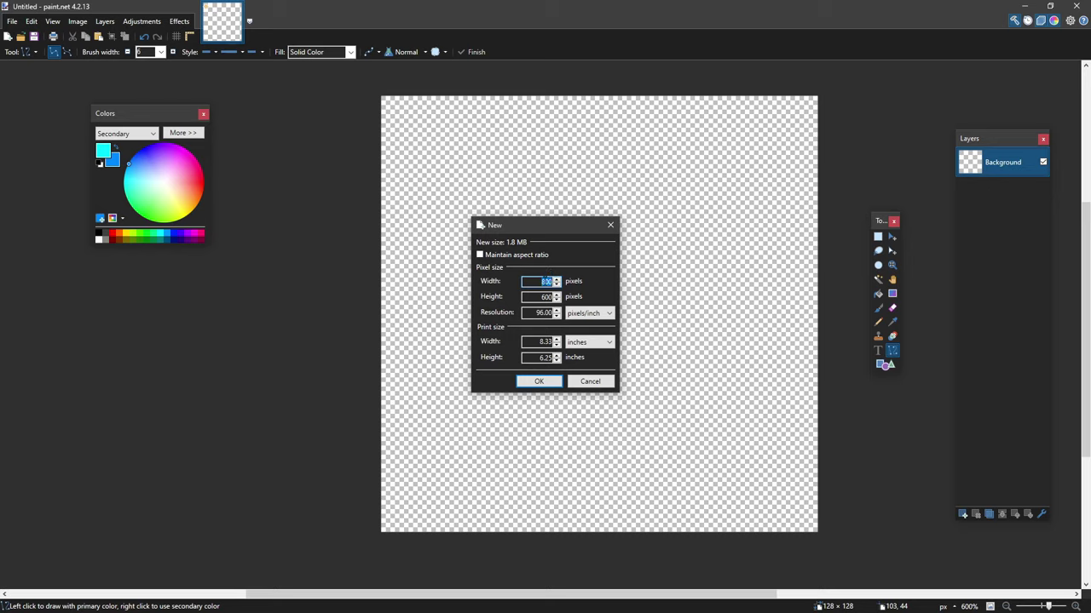
type("6")
left_click(540, 381)
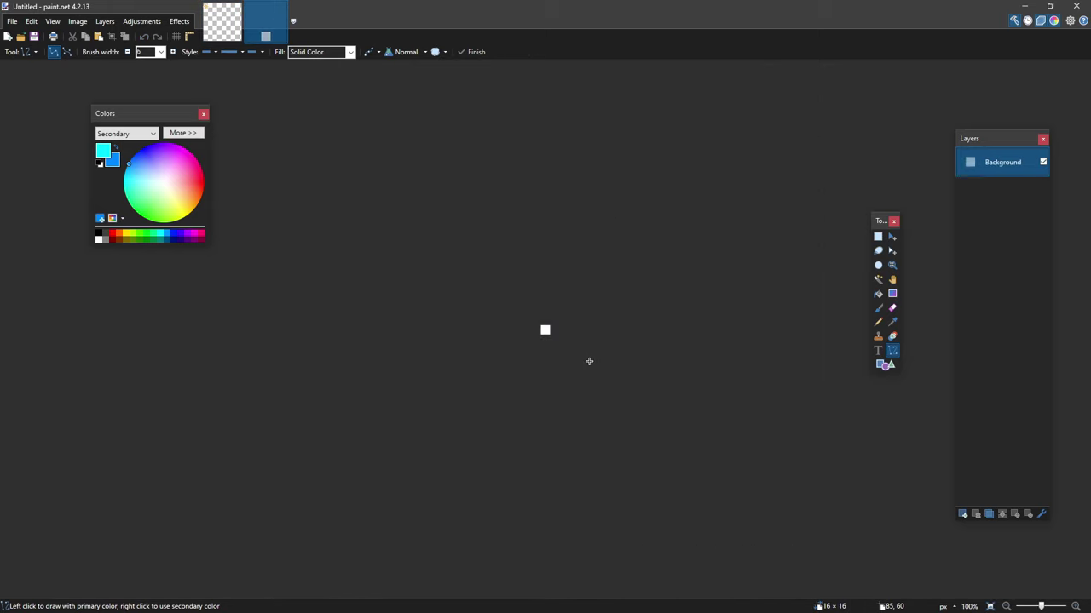
- Zoom in and erase the whole 16 × 16 canvas to transparency
scroll(543, 330, "up", 5)
scroll(542, 329, "up", 10)
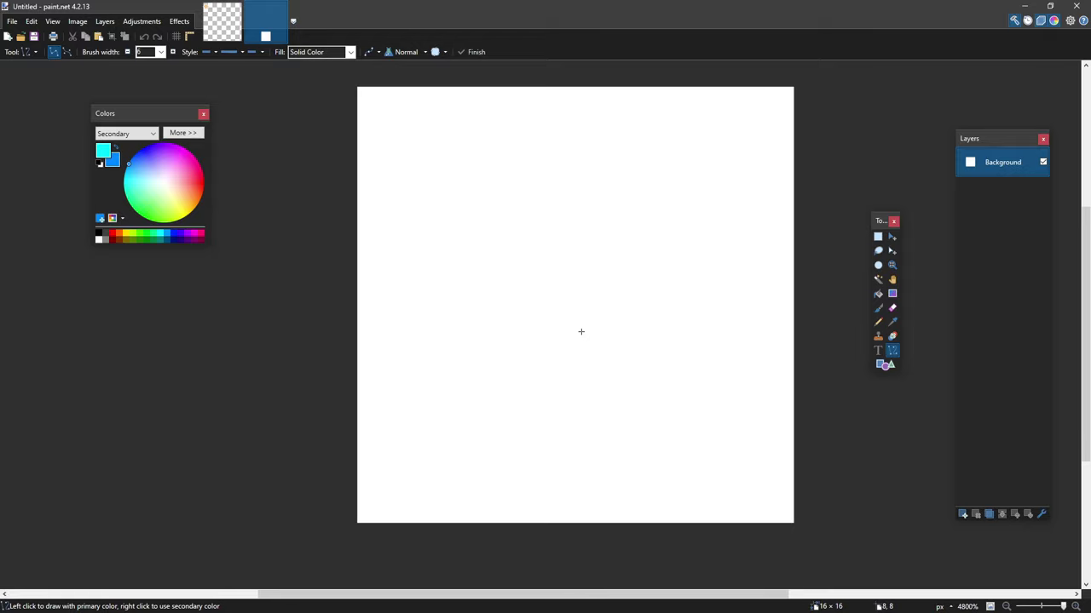
key("ctrl+a")
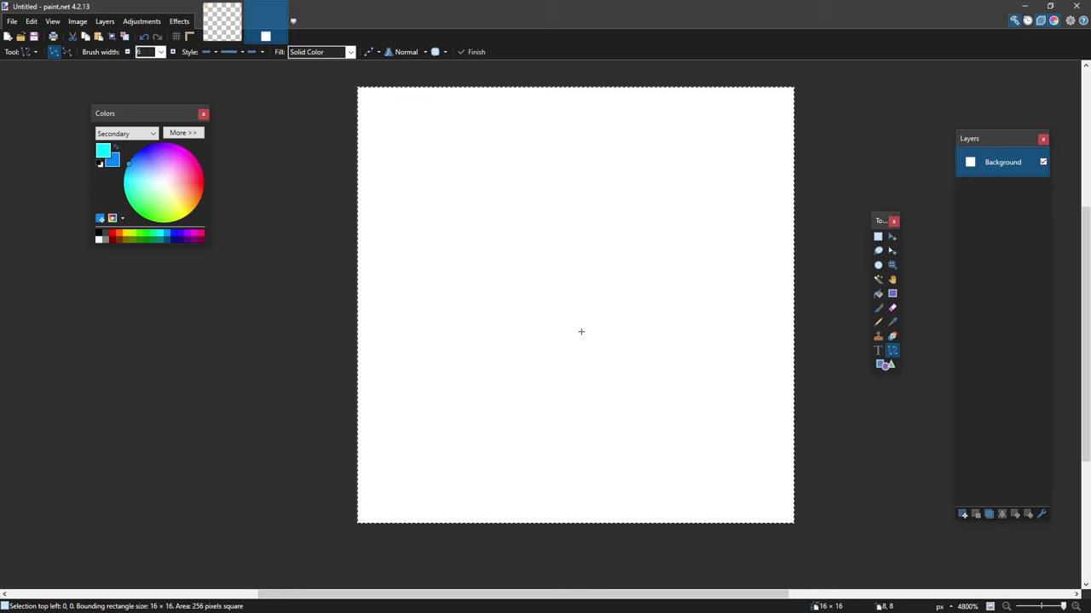
key("Delete")
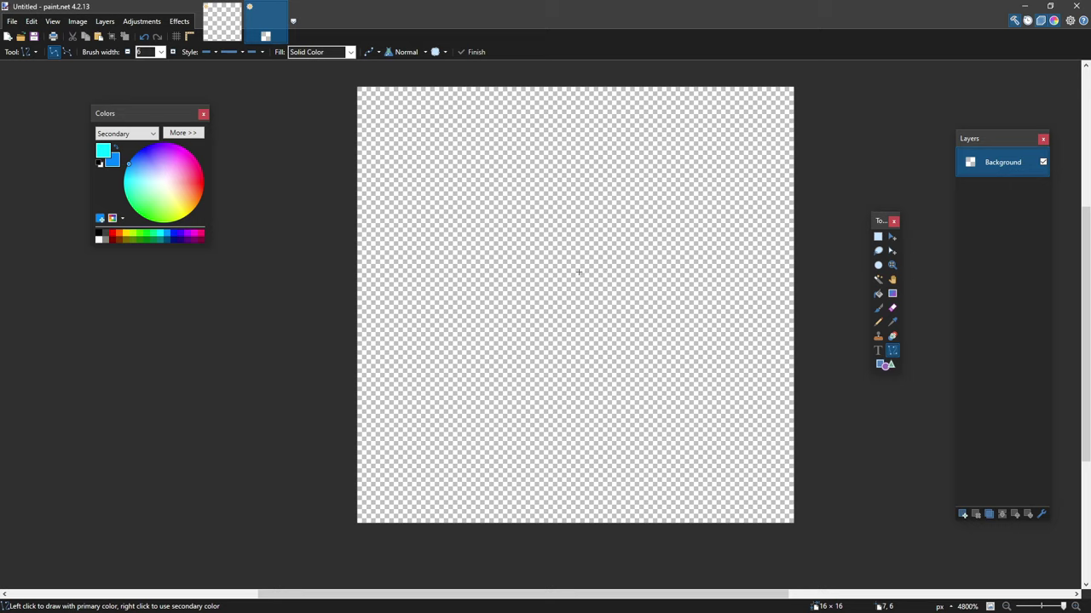
left_click(880, 322)
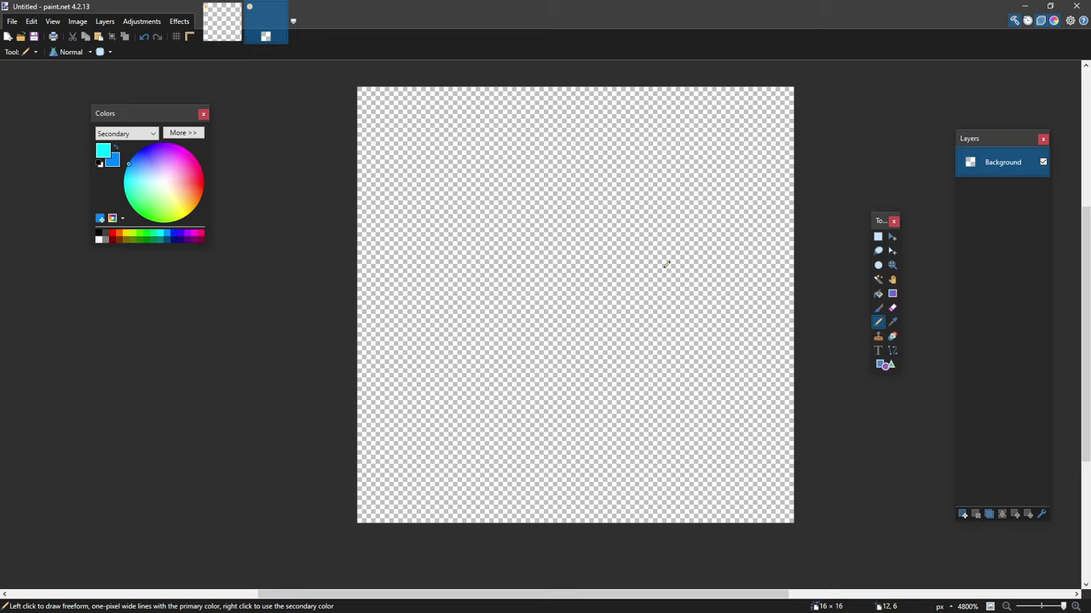
left_click(536, 236)
left_click(586, 266)
left_click(616, 346)
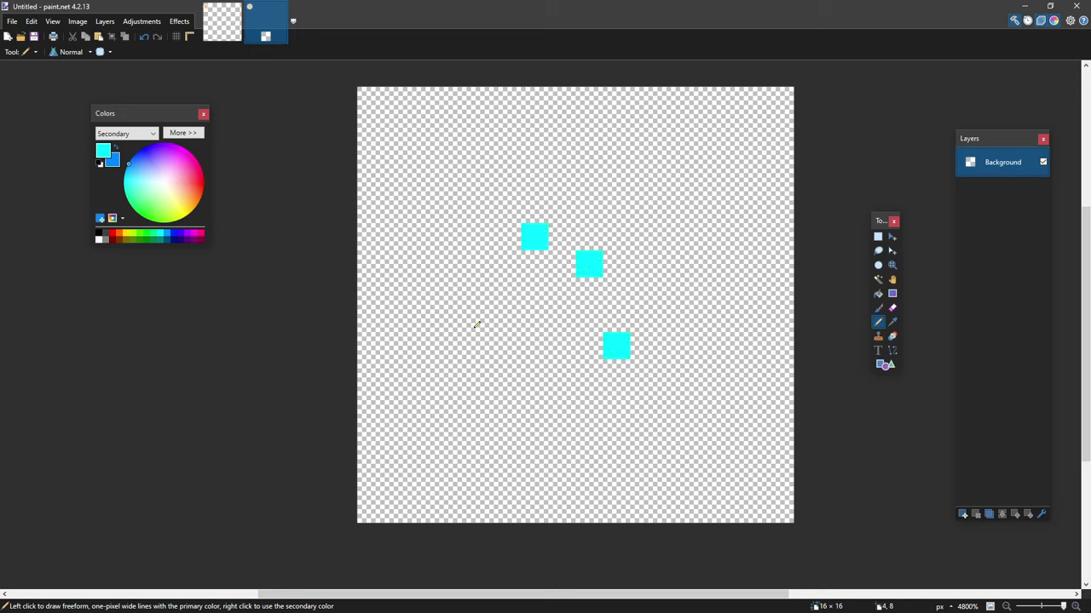
left_click(480, 318)
right_click(98, 233)
left_click(114, 149)
left_click(104, 151)
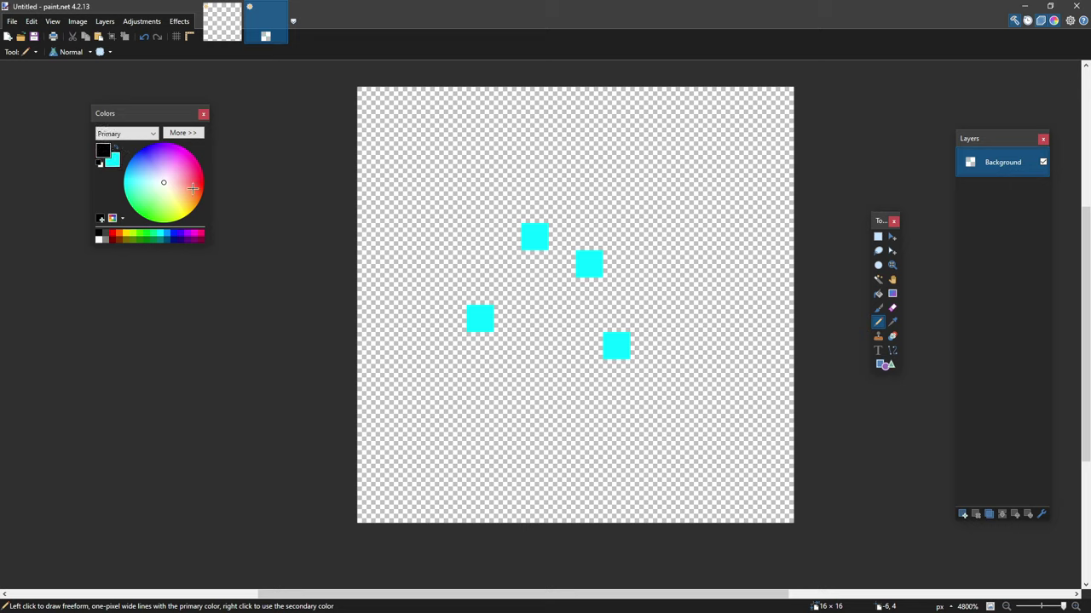
left_click_drag(464, 191, 705, 417)
mouse_move(701, 294)
left_mouse_down()
mouse_move(639, 234)
mouse_move(504, 153)
left_mouse_up()
left_click_drag(426, 249, 620, 412)
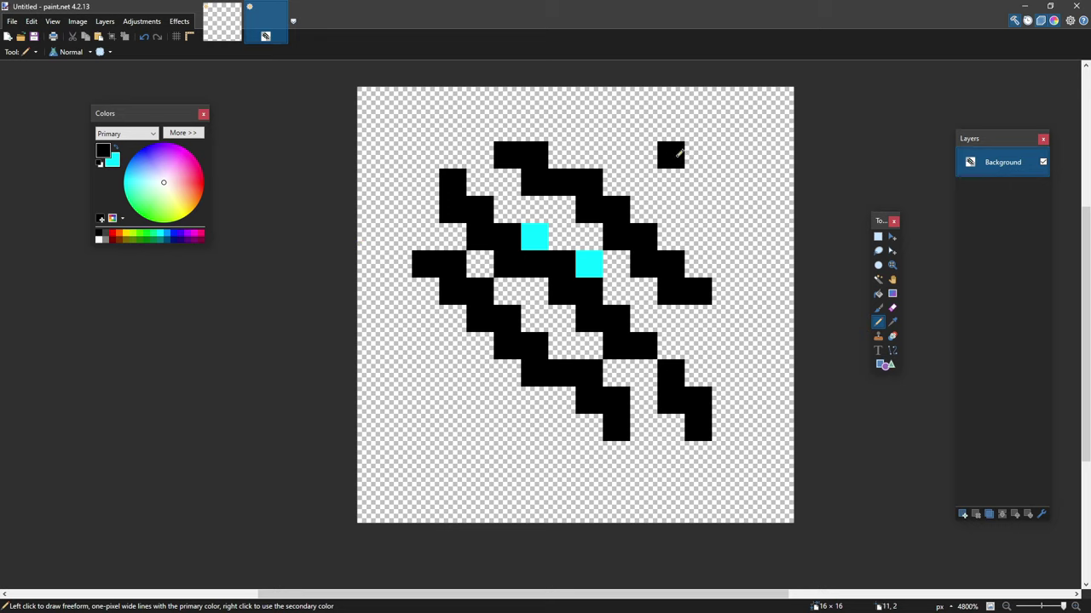
left_click_drag(679, 154, 443, 416)
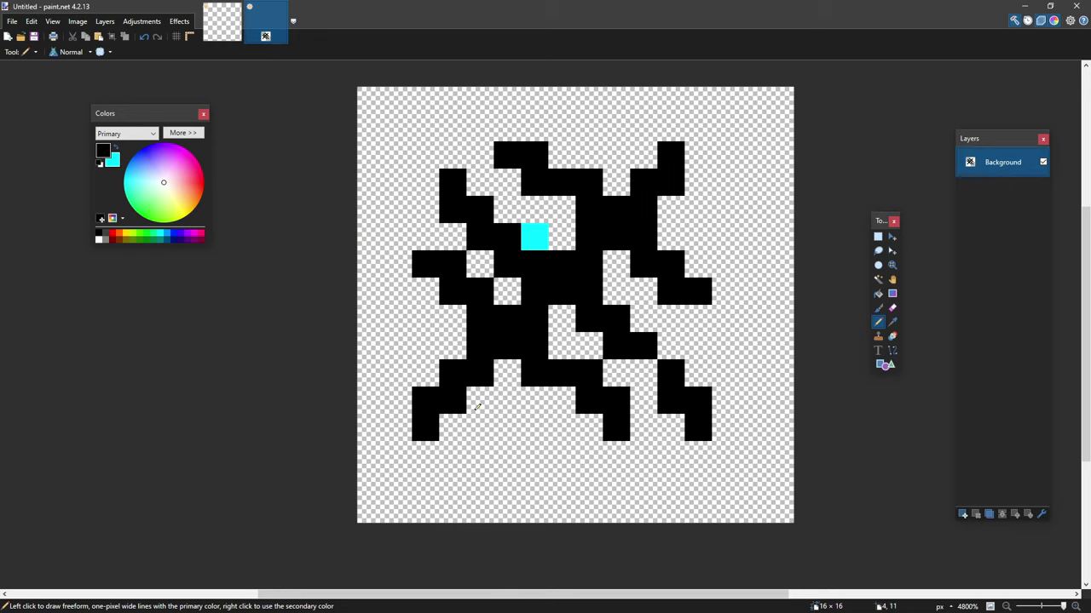
key("ctrl+a")
key("Delete")
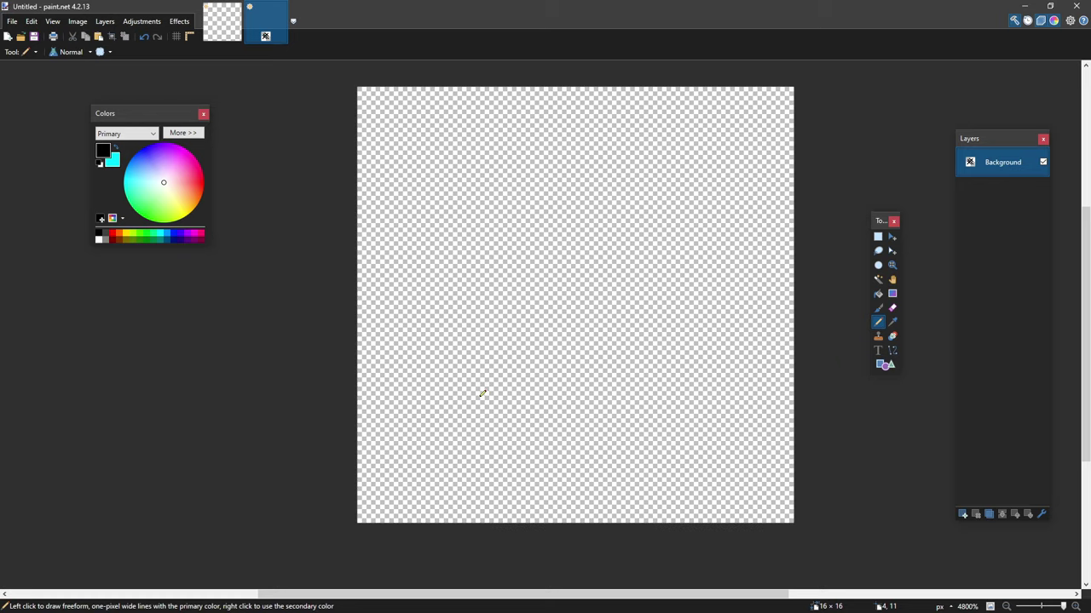
- Draw several black vertical and diagonal test lines on the 16 × 16 image, then delete them all
left_click(894, 349)
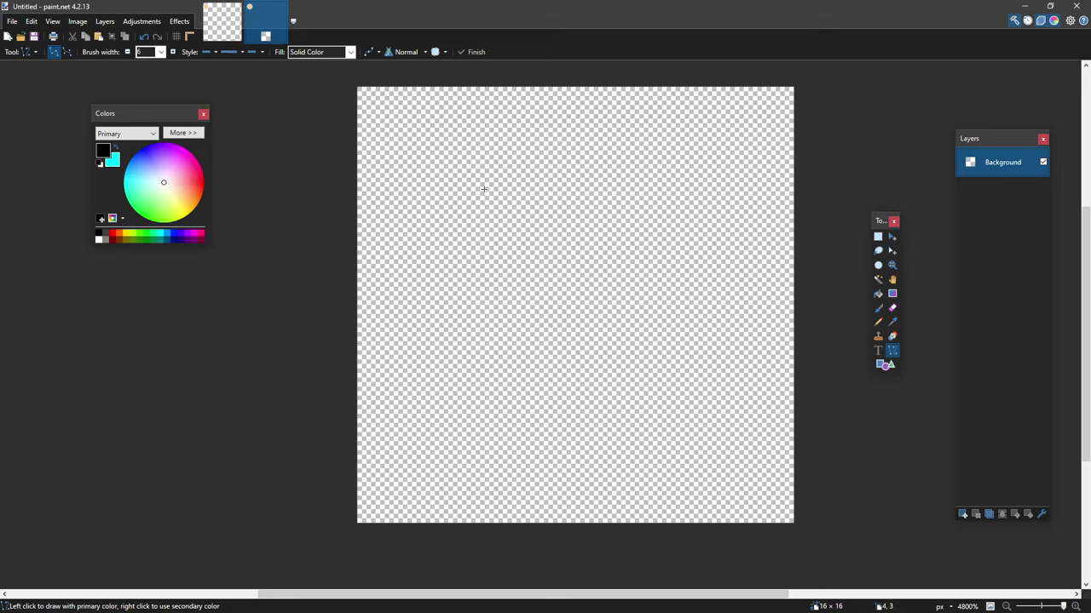
mouse_move(516, 133)
left_mouse_down()
mouse_move(523, 365)
mouse_move(568, 458)
mouse_move(697, 456)
mouse_move(469, 389)
mouse_move(534, 454)
left_mouse_up()
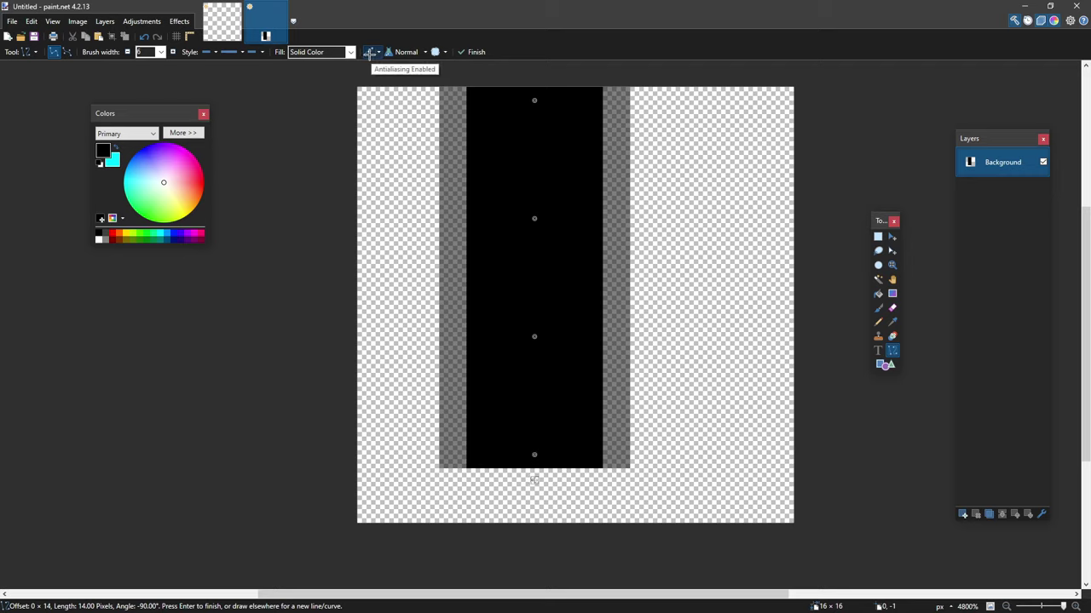
left_click_drag(697, 181, 588, 292)
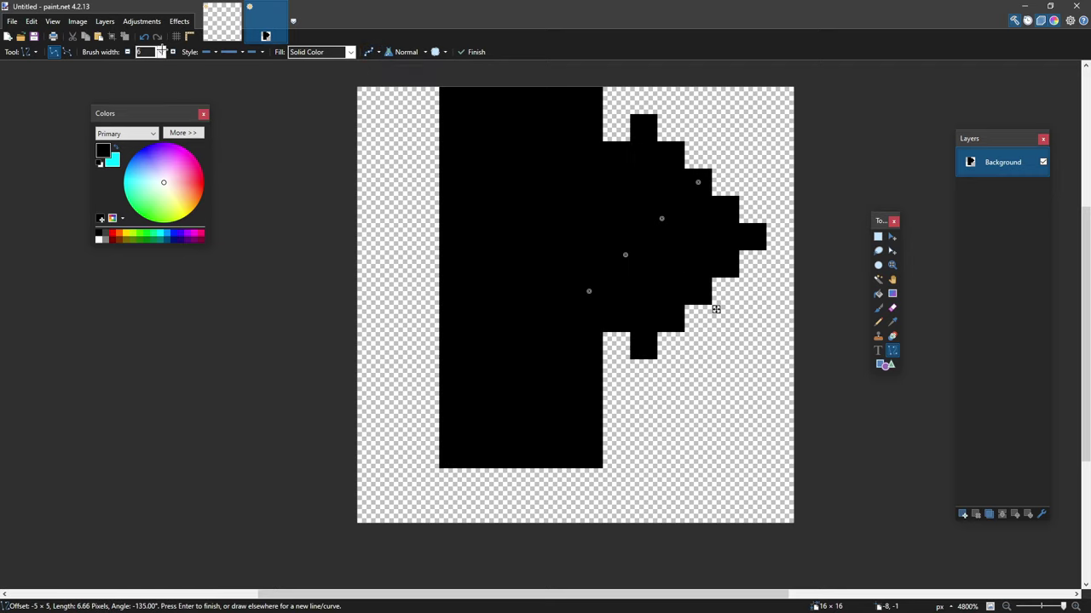
left_click(130, 52)
left_click(130, 52)
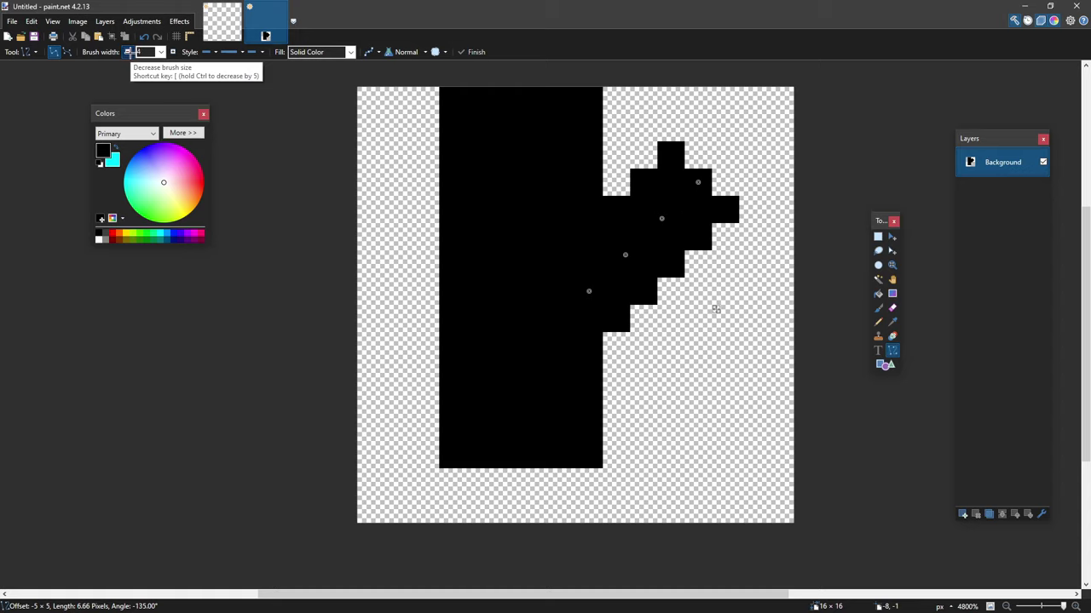
left_click_drag(643, 426, 725, 346)
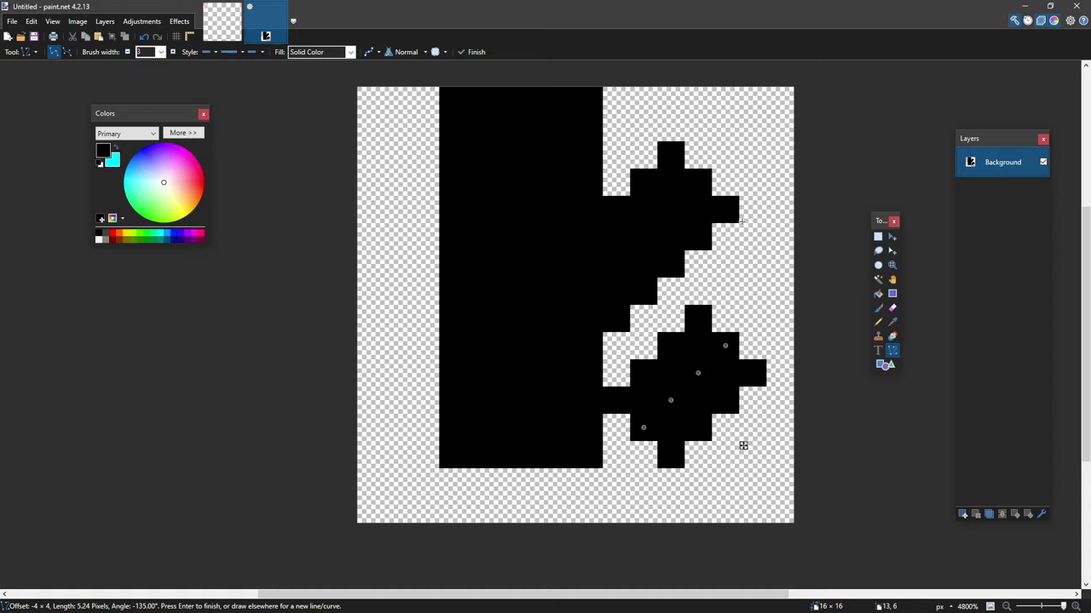
mouse_move(738, 88)
left_mouse_down()
mouse_move(740, 224)
mouse_move(699, 458)
left_mouse_up()
left_click_drag(371, 236, 611, 461)
key("Delete")
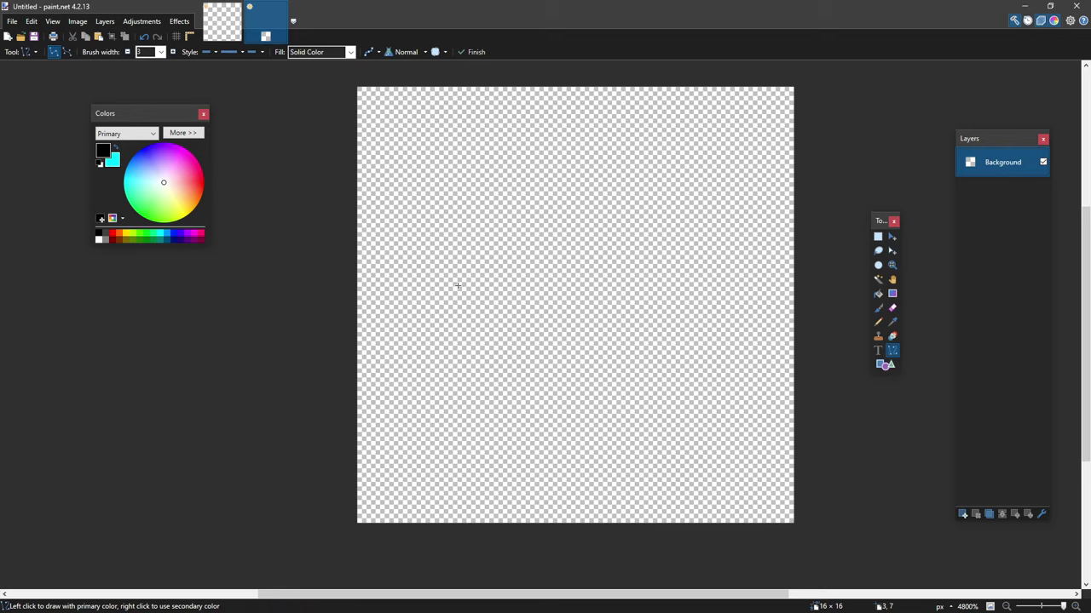
left_click(232, 27)
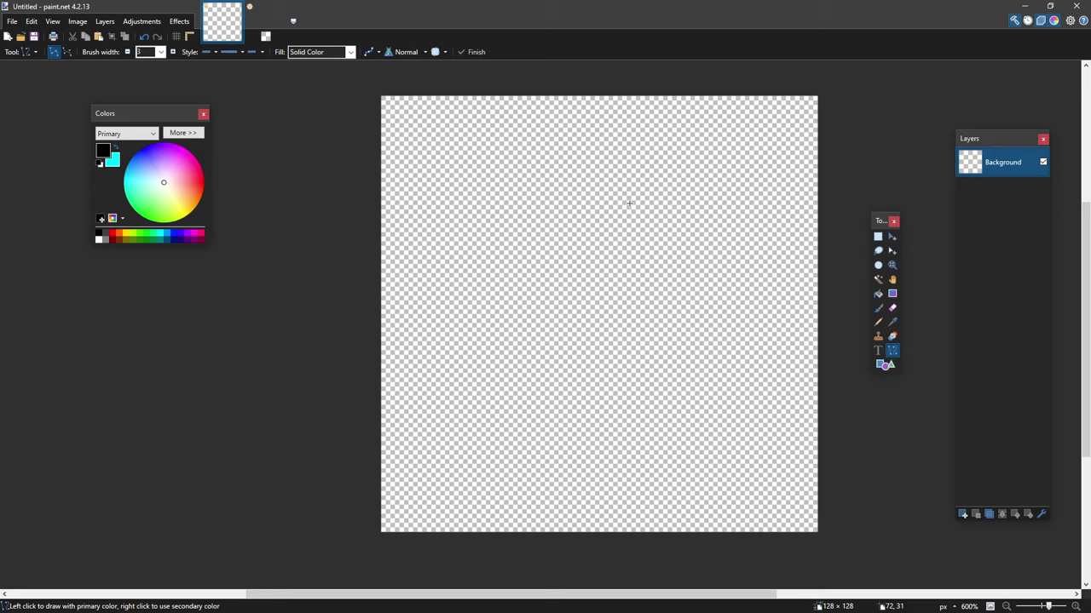
mouse_move(655, 168)
left_mouse_down()
mouse_move(588, 275)
mouse_move(467, 358)
left_mouse_up()
left_click_drag(725, 220, 522, 422)
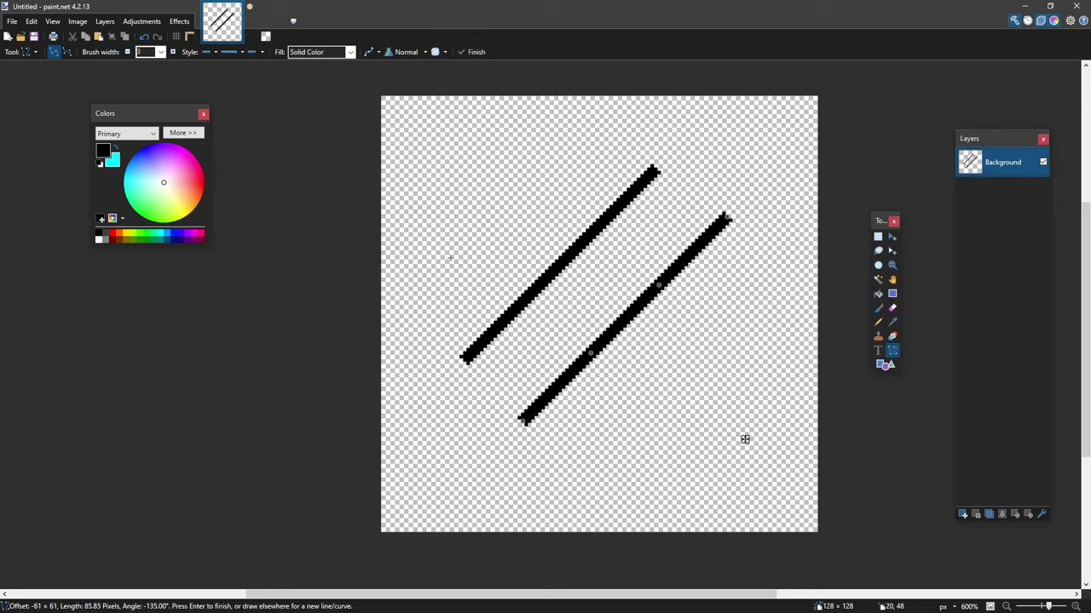
left_click_drag(474, 207, 714, 445)
left_click_drag(762, 266, 545, 482)
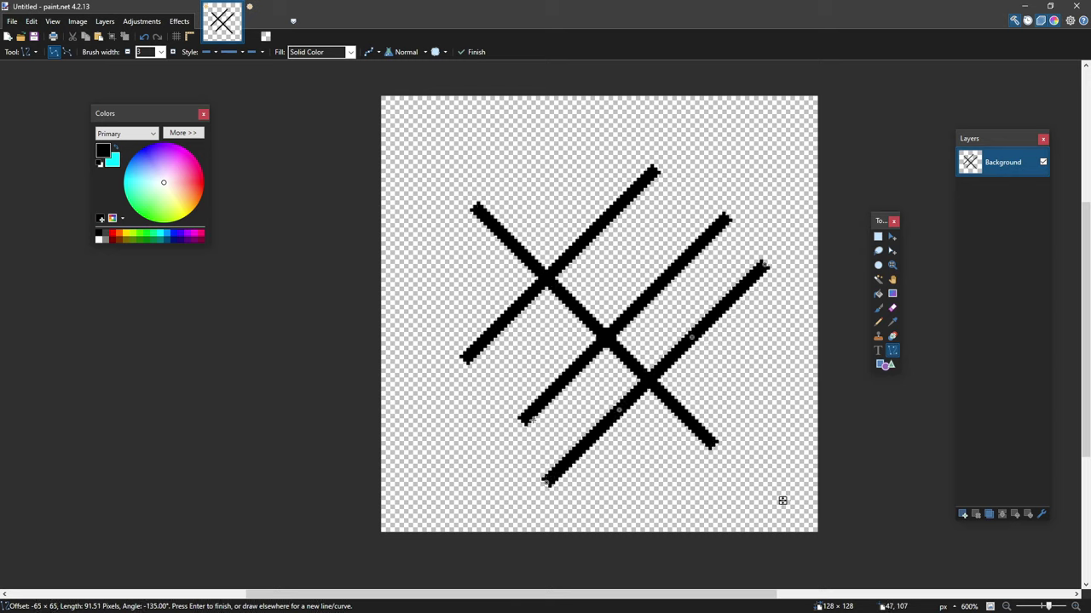
left_click_drag(677, 490, 445, 260)
key("Return")
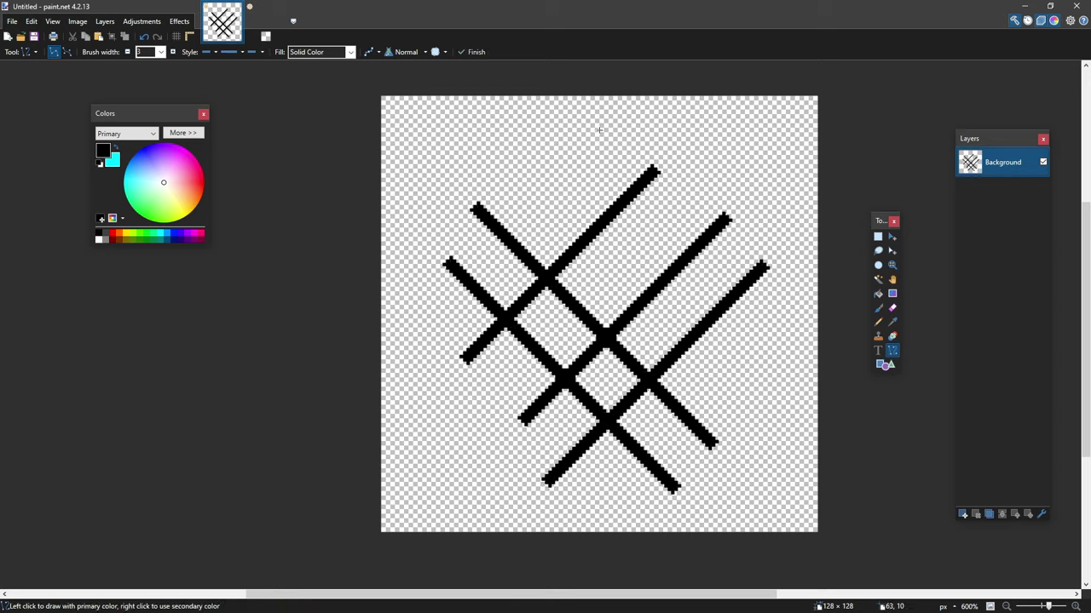
left_click_drag(599, 128, 600, 506)
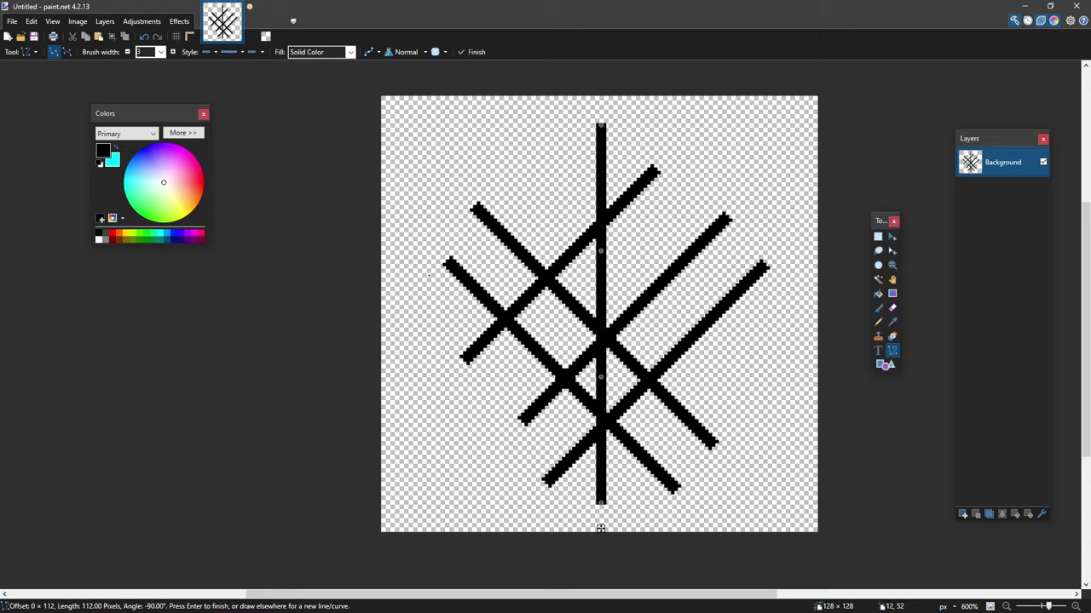
mouse_move(424, 274)
left_mouse_down()
mouse_move(816, 275)
mouse_move(781, 274)
left_mouse_up()
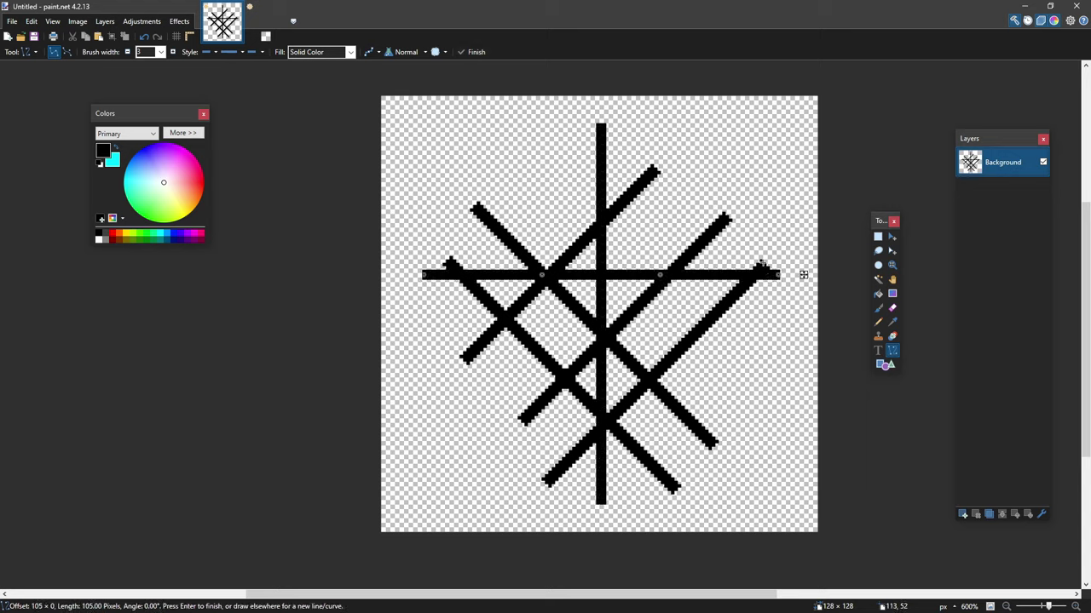
mouse_move(720, 153)
left_mouse_down()
mouse_move(463, 415)
mouse_move(466, 438)
left_mouse_up()
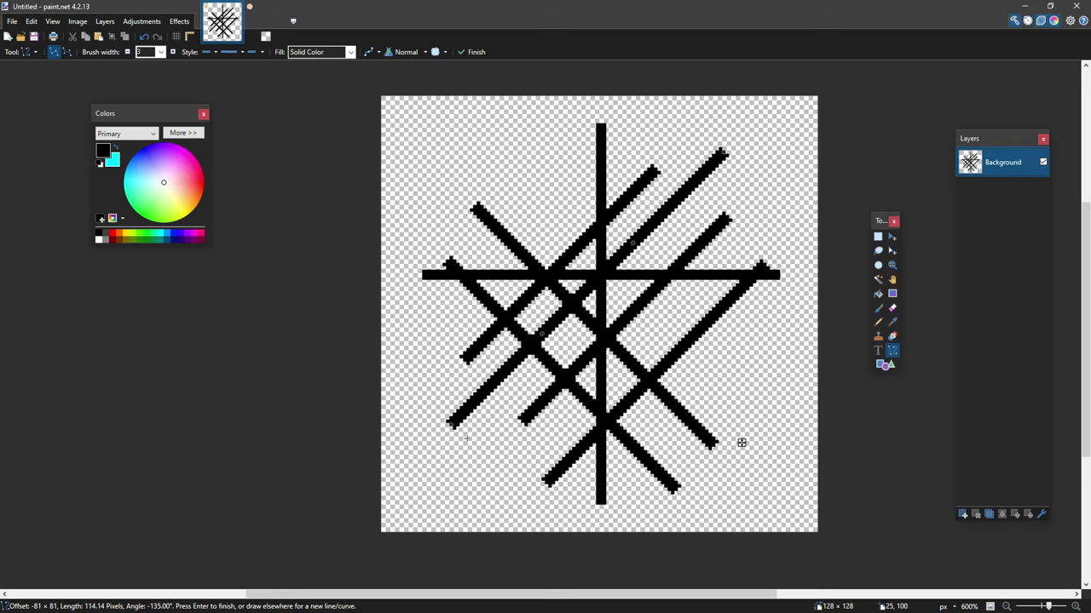
key("Delete")
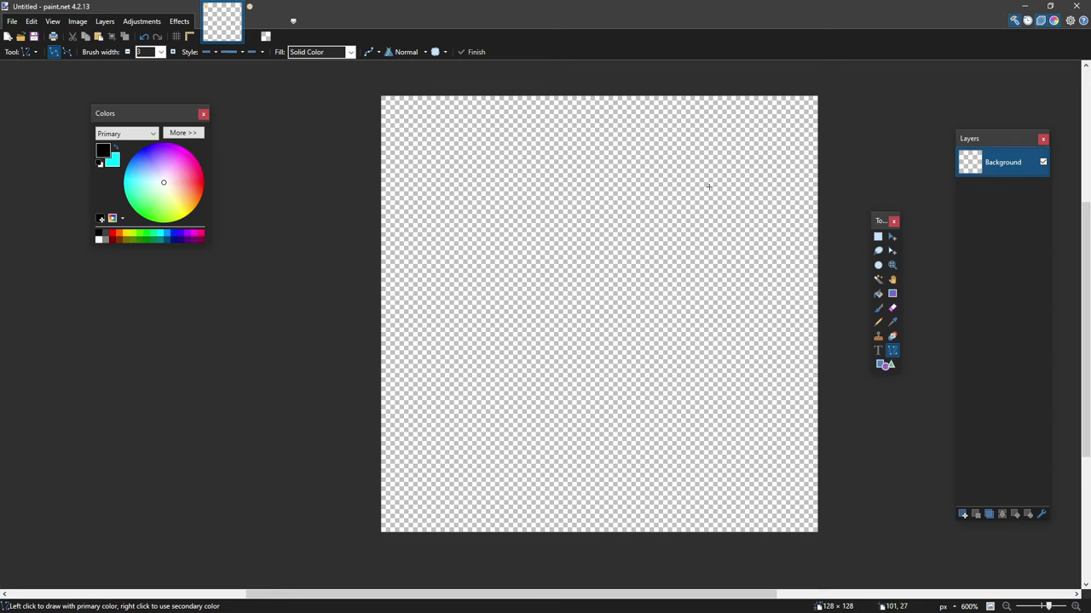
left_click_drag(688, 171, 506, 354)
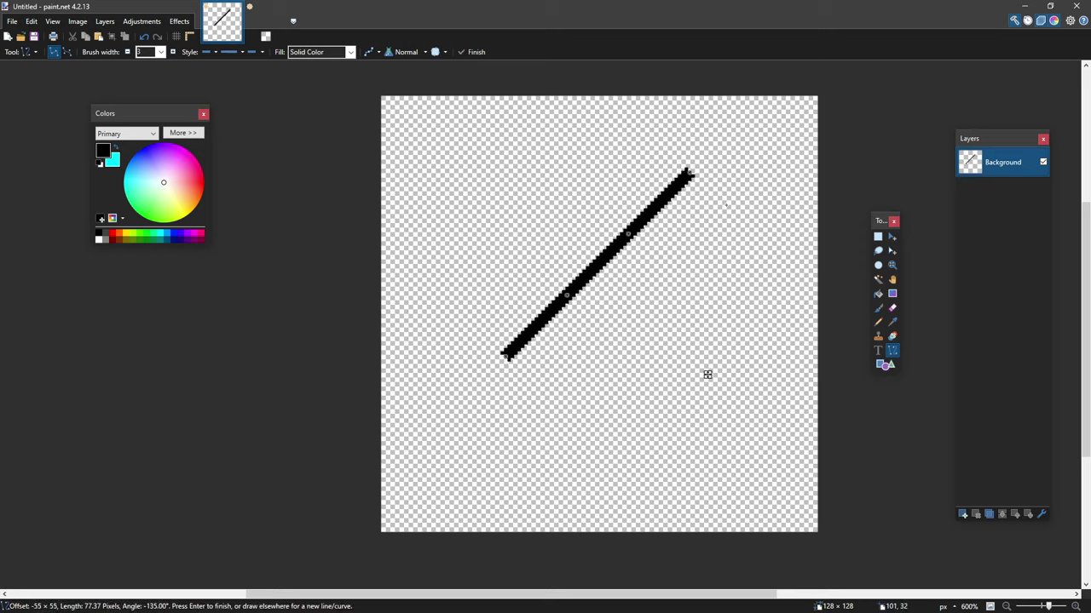
left_click_drag(726, 208, 555, 377)
key("Return")
key("ctrl+alt+v")
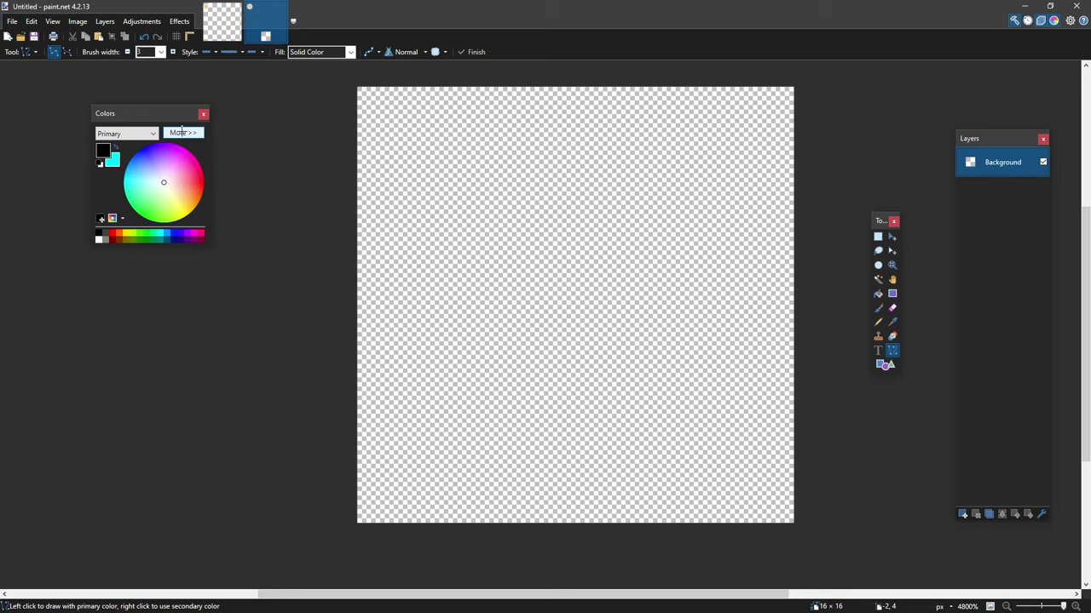
- Expand the Colors window and set the primary colour to light green A1FF7F via hue and saturation
left_click_drag(151, 111, 261, 144)
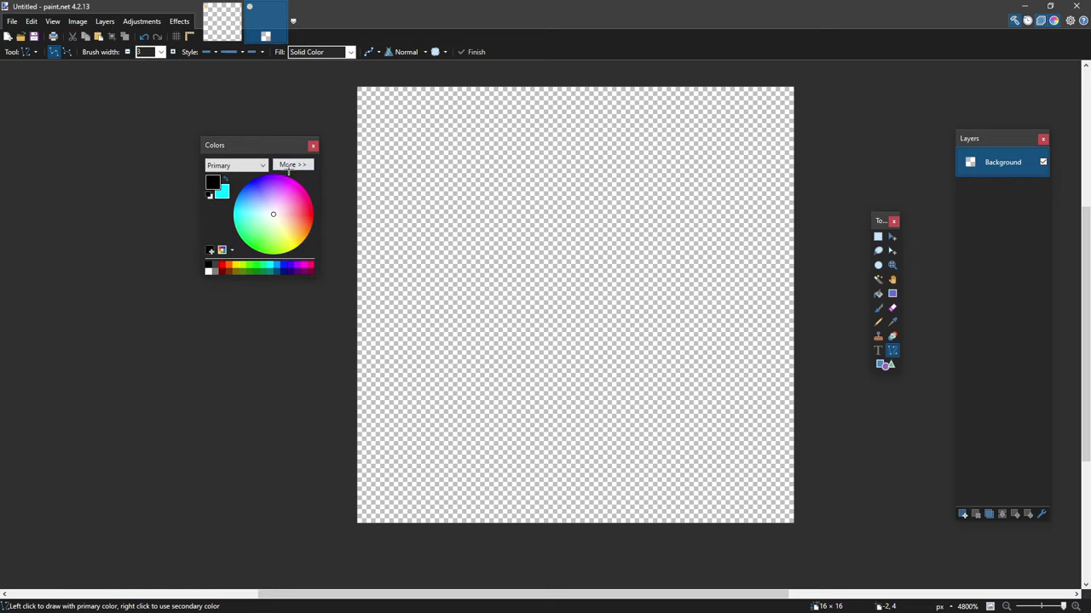
left_click(290, 165)
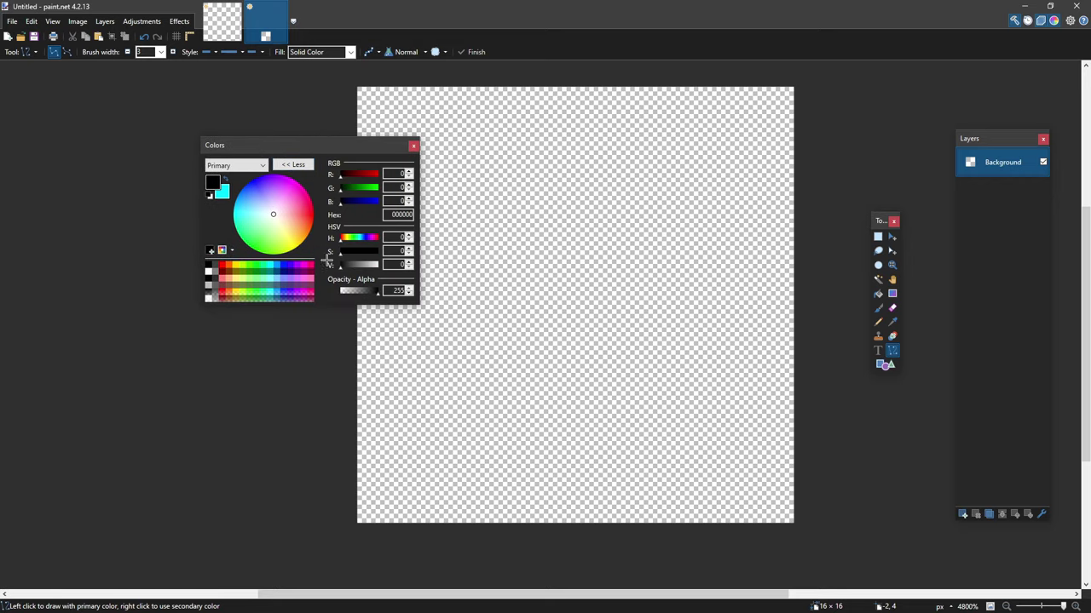
mouse_move(340, 240)
left_mouse_down()
mouse_move(377, 245)
mouse_move(351, 245)
left_mouse_up()
mouse_move(348, 252)
left_mouse_down()
mouse_move(380, 252)
mouse_move(344, 253)
mouse_move(375, 252)
mouse_move(359, 253)
left_mouse_up()
key("f")
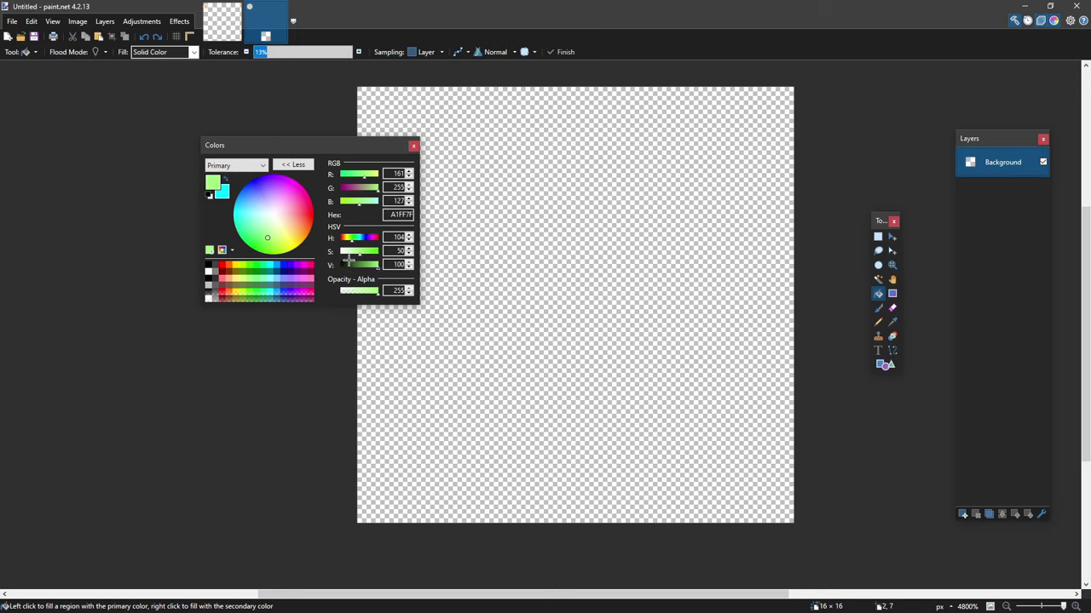
- Flood-fill the canvas bright green (43FF00) and set the primary colour to cyan 00FFF6
left_click(534, 264)
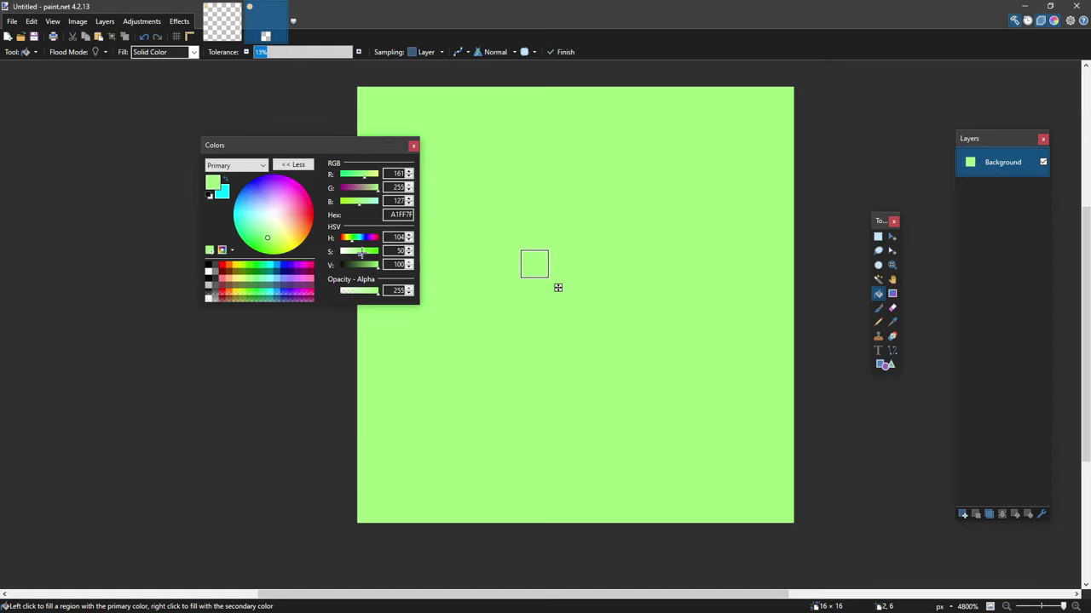
mouse_move(359, 253)
left_mouse_down()
mouse_move(341, 252)
mouse_move(380, 251)
left_mouse_up()
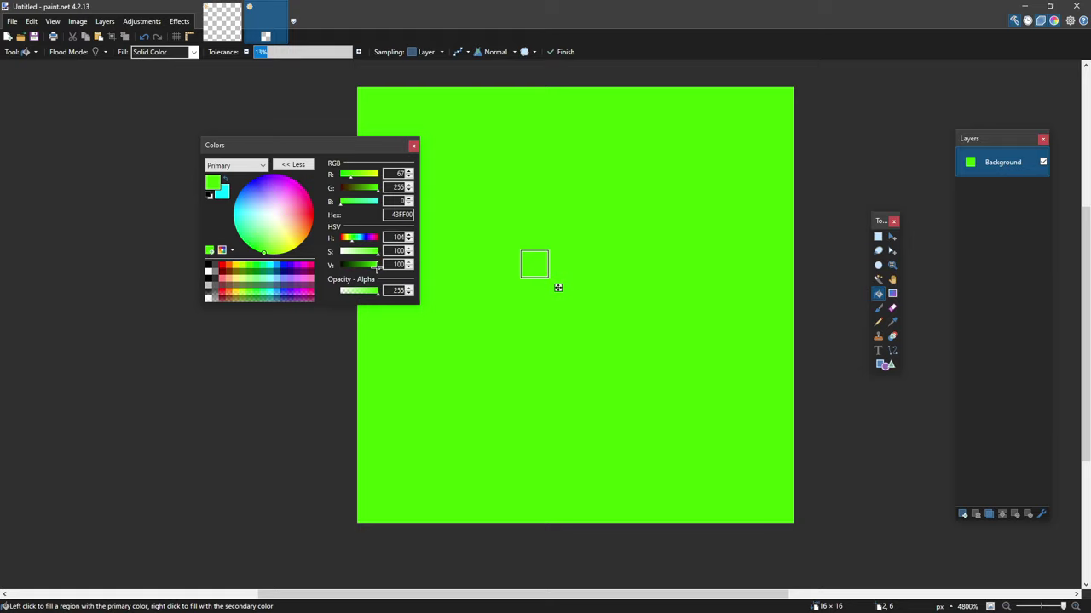
mouse_move(376, 268)
left_mouse_down()
mouse_move(335, 267)
mouse_move(390, 266)
left_mouse_up()
left_click(892, 293)
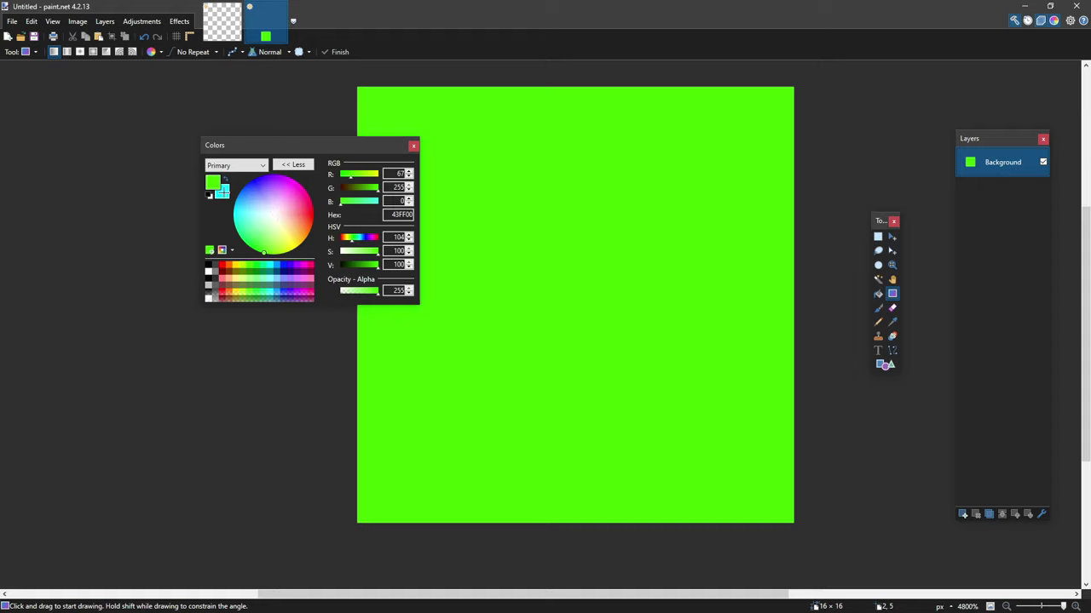
left_click_drag(260, 226, 230, 215)
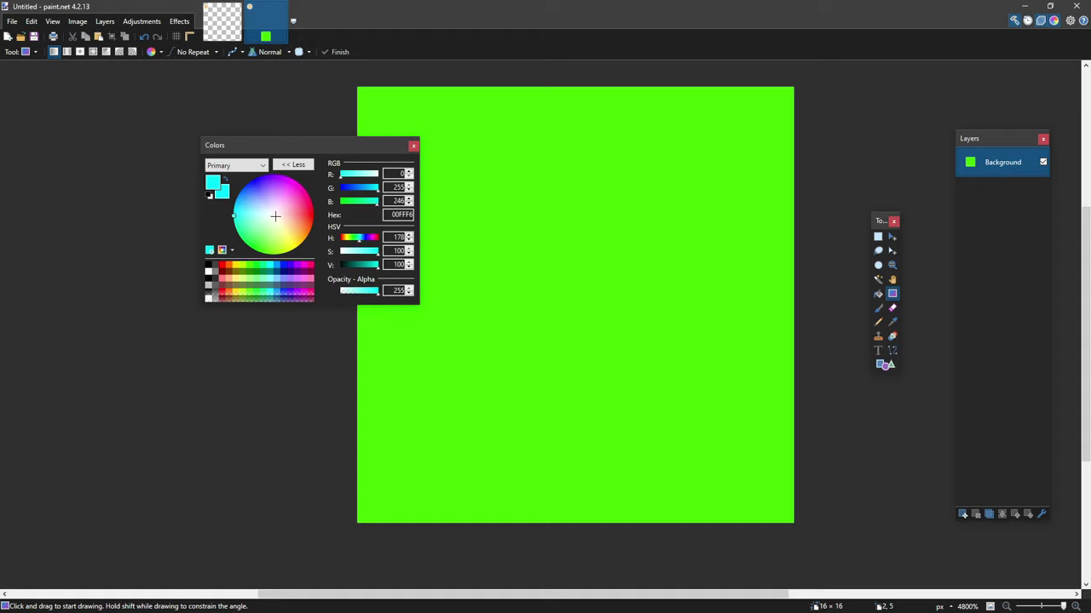
- Set a secondary colour and drag a diagonal gradient from the canvas's top-left to bottom-right
left_click(223, 193)
left_click(369, 242)
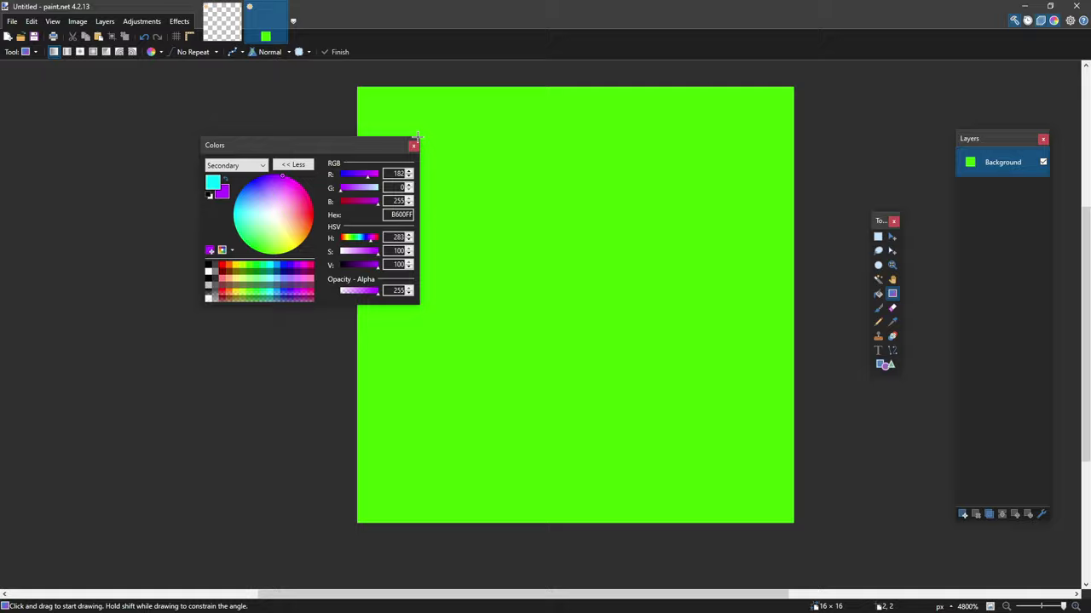
left_click_drag(358, 91, 748, 497)
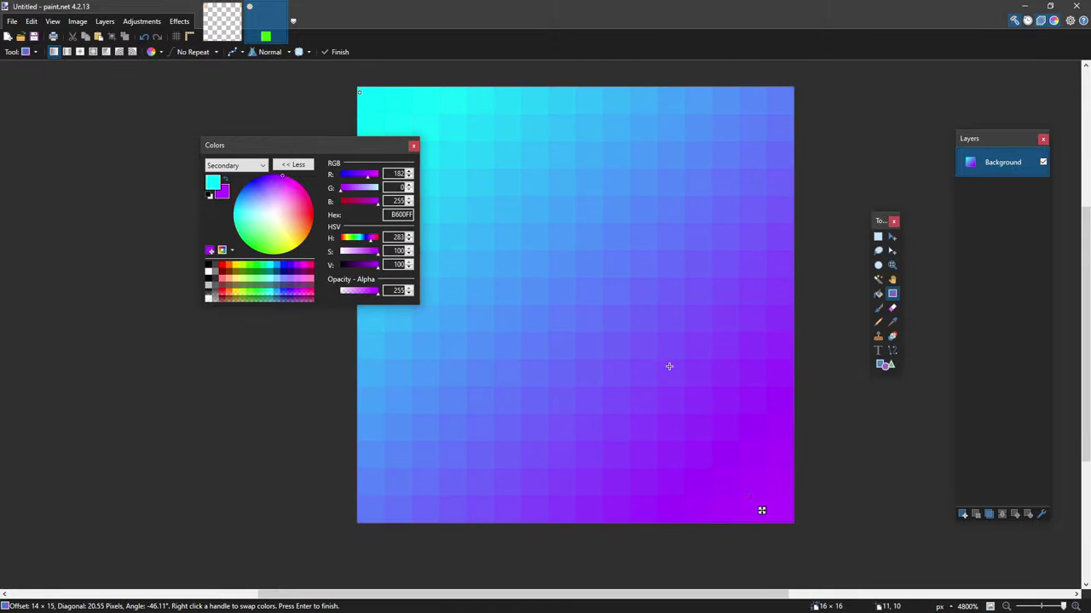
- Adjust the gradient's end colour to a dark, fully saturated teal (00393F)
left_click_drag(295, 198, 244, 196)
left_click_drag(371, 265, 351, 265)
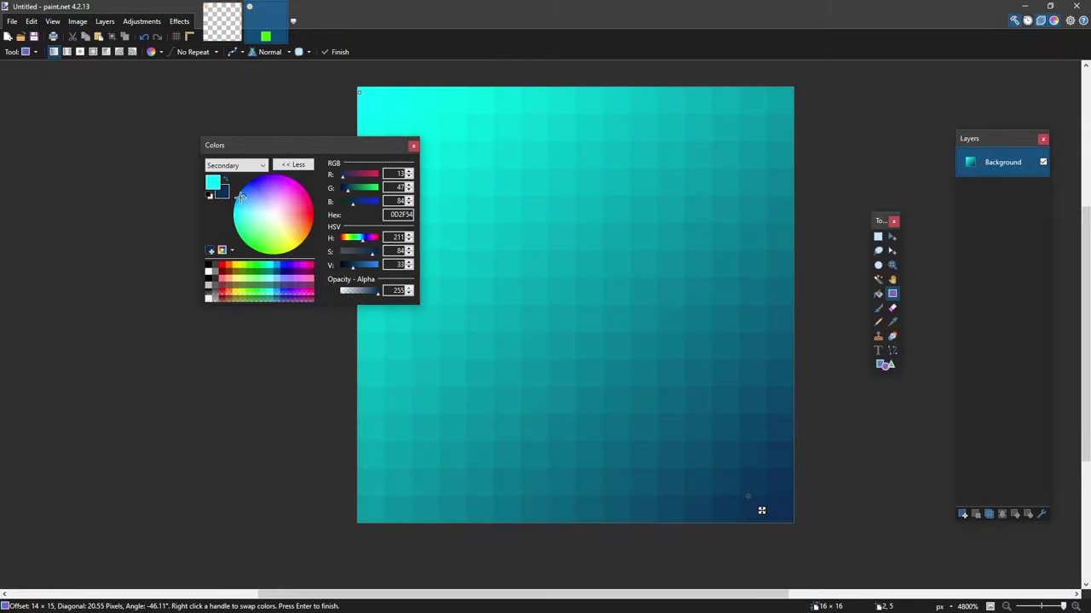
left_click_drag(243, 197, 246, 212)
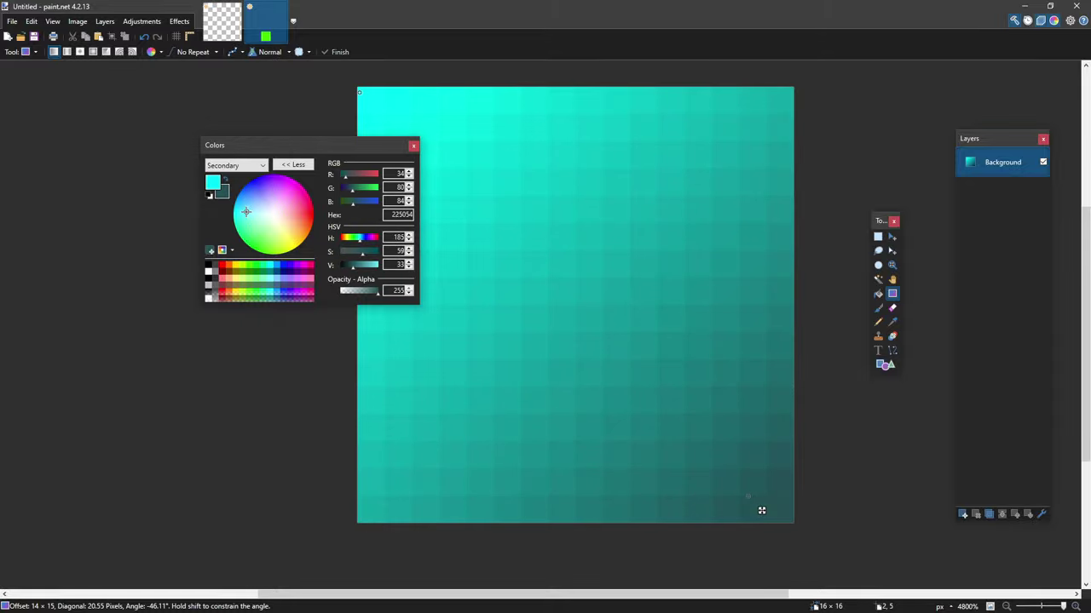
left_click_drag(247, 211, 220, 195)
left_click_drag(352, 265, 350, 265)
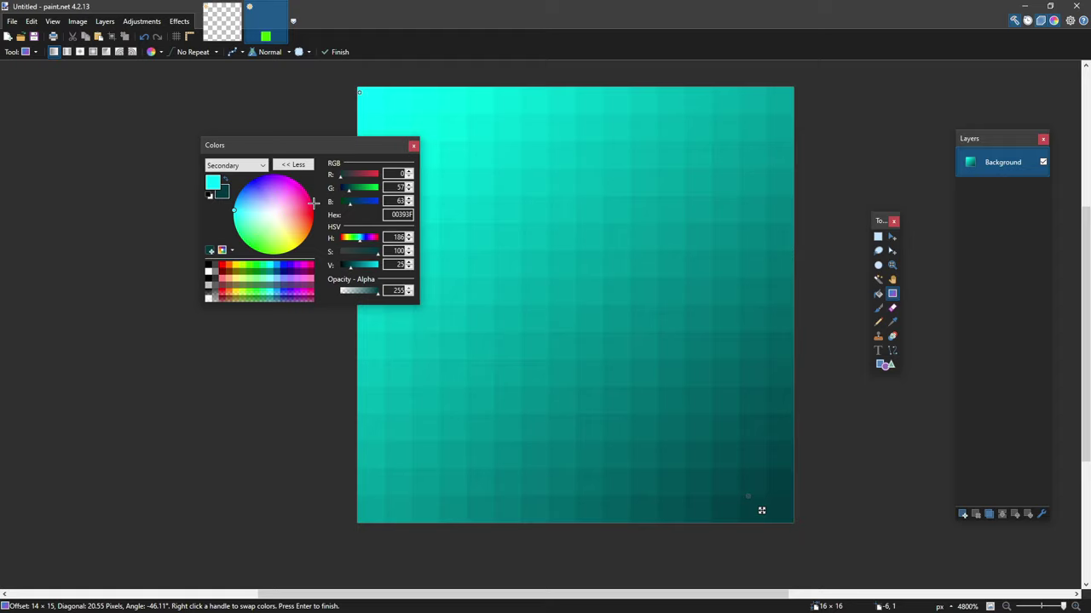
- Commit the gradient and preview a hue shift with the Hue / Saturation adjustment
key("s")
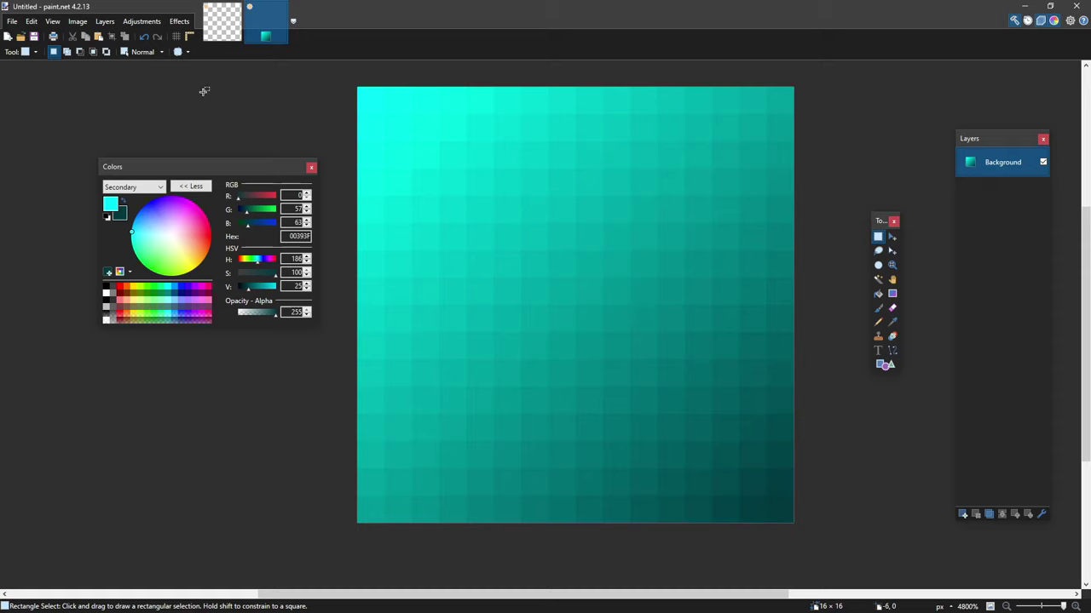
left_click(145, 21)
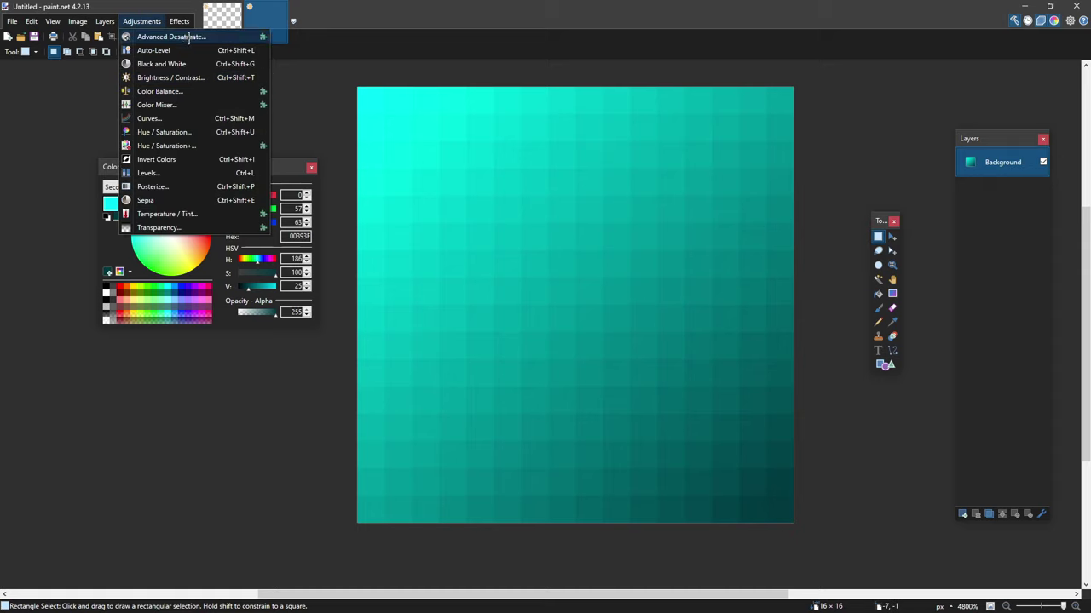
left_click(195, 132)
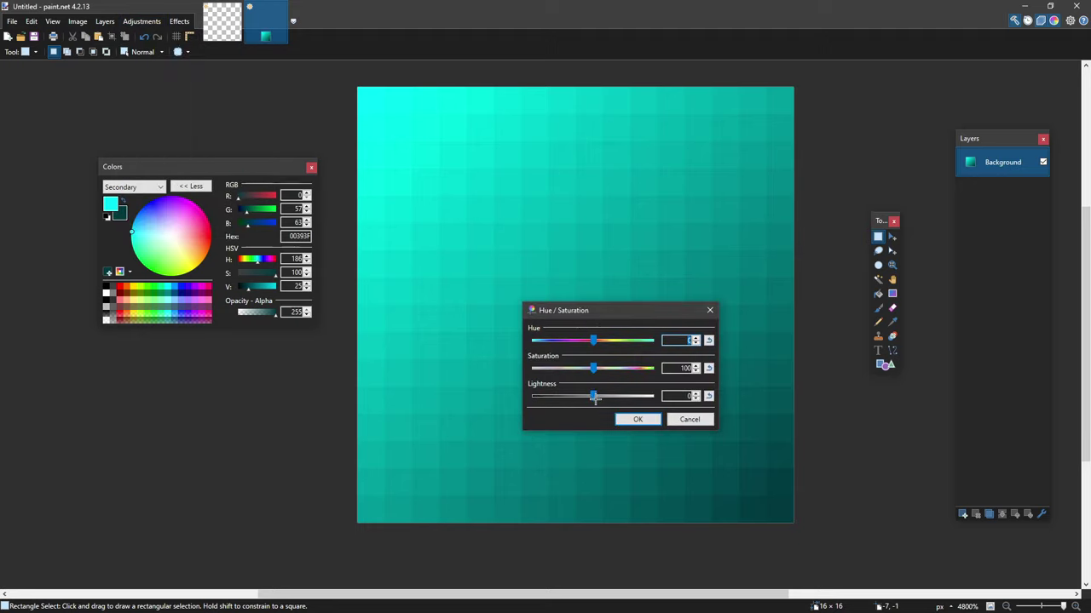
left_click_drag(594, 341, 569, 396)
- Open Effects > Selection > Outline Selection and set a 10-pixel red outline
left_click(179, 21)
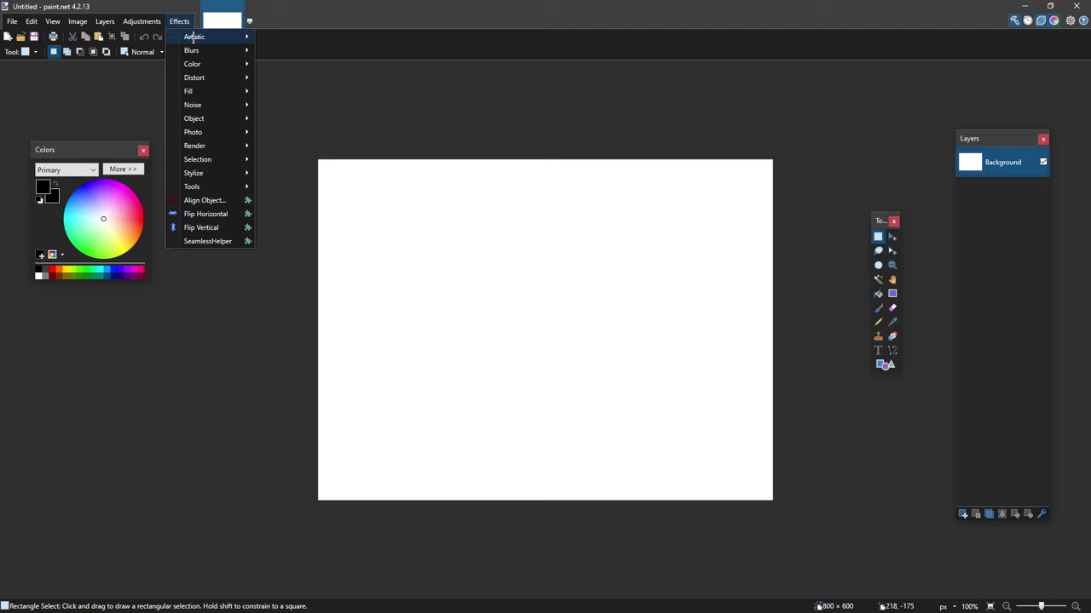
mouse_move(198, 119)
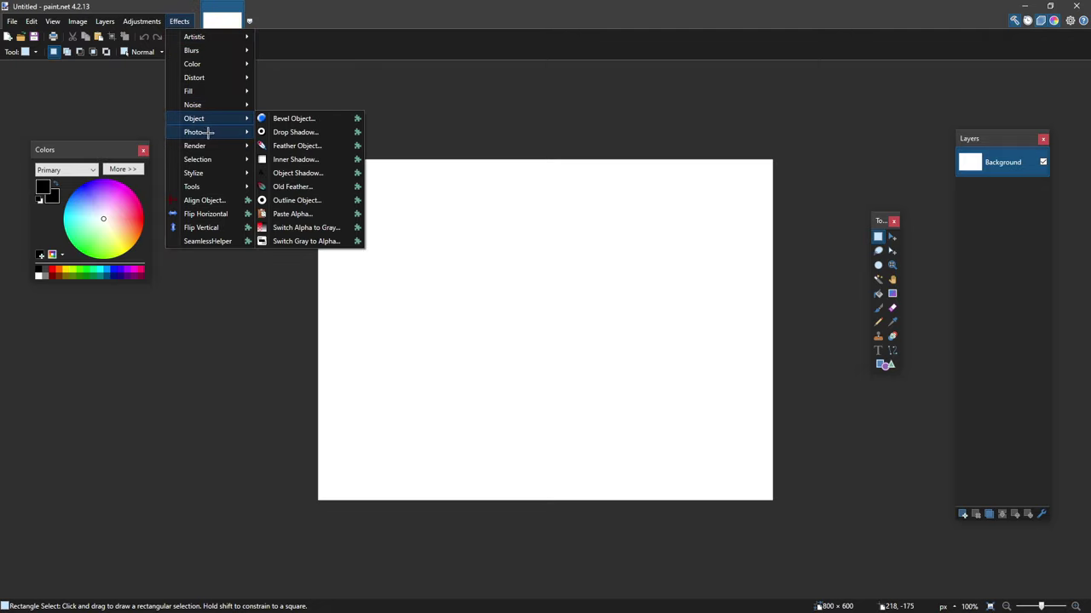
mouse_move(212, 159)
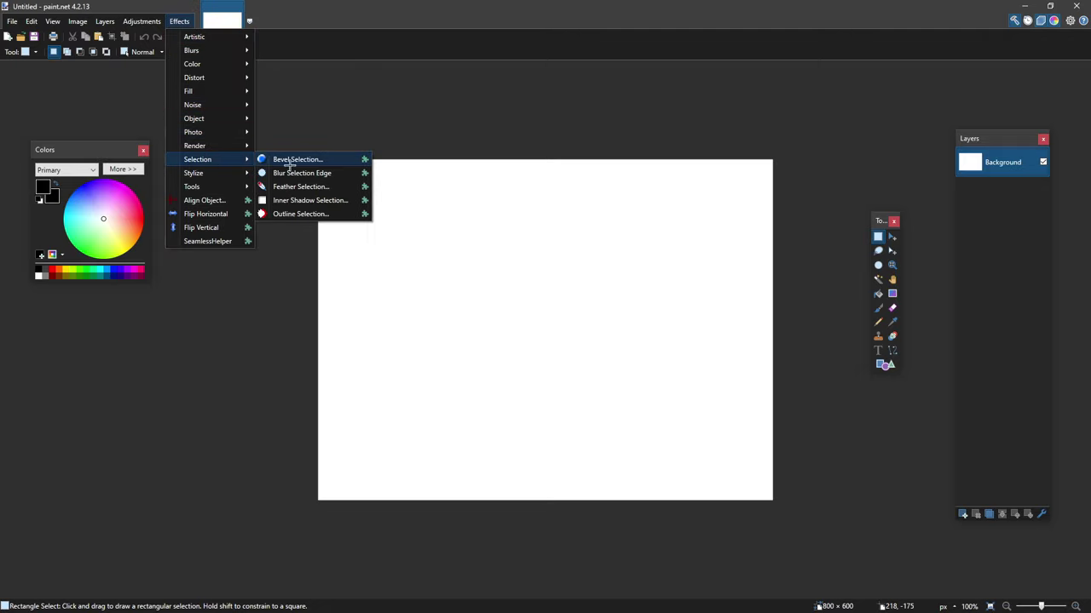
left_click(290, 214)
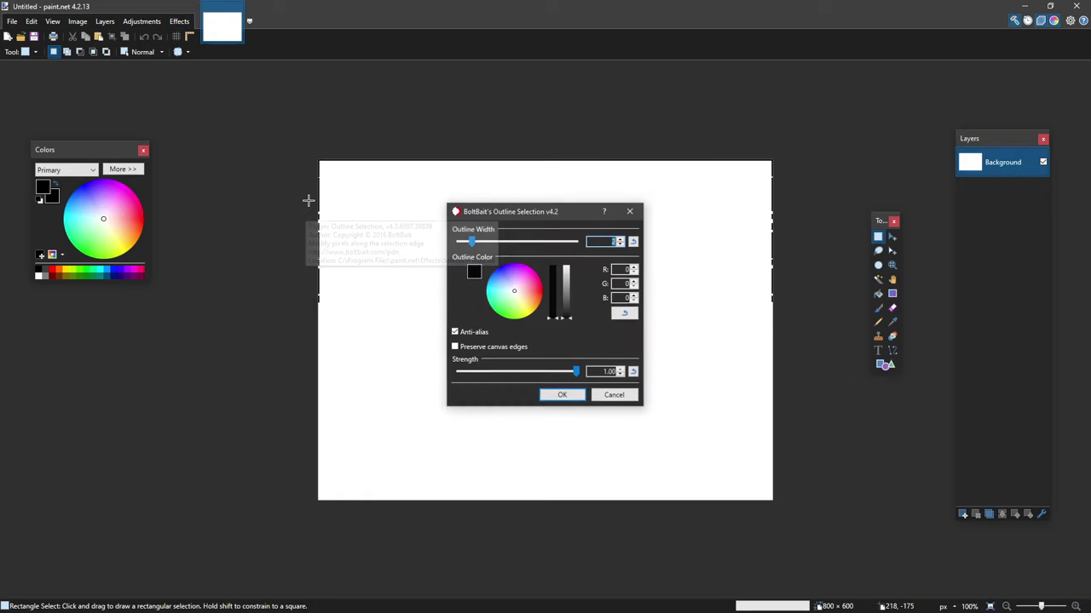
left_click_drag(493, 243, 576, 241)
left_click(543, 288)
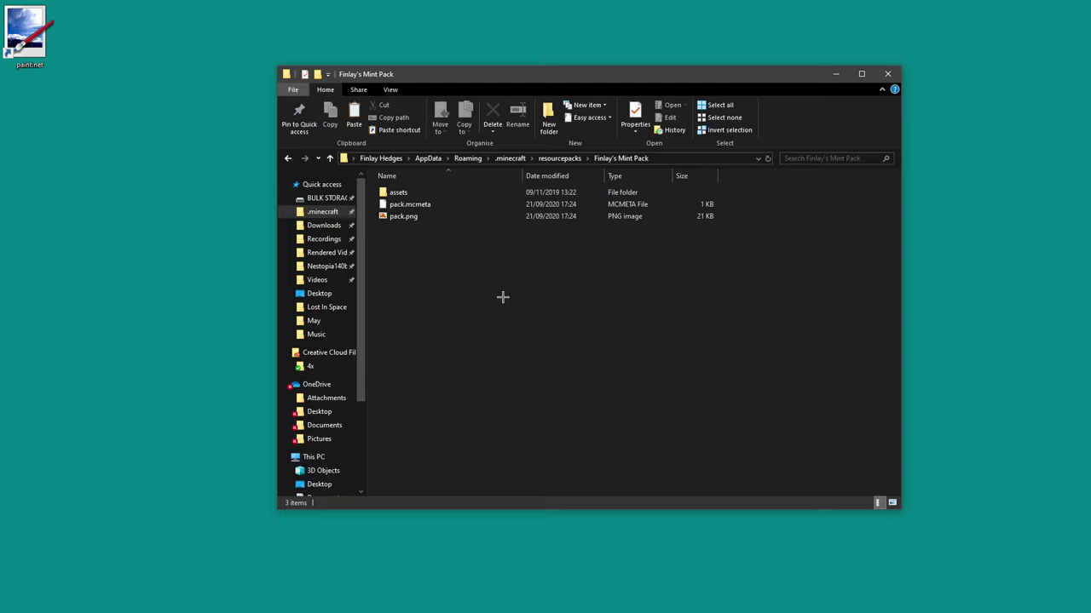
- Select pack.mcmeta in the resource pack folder and bring up its context menu
left_click_drag(501, 292, 512, 183)
left_click(478, 263)
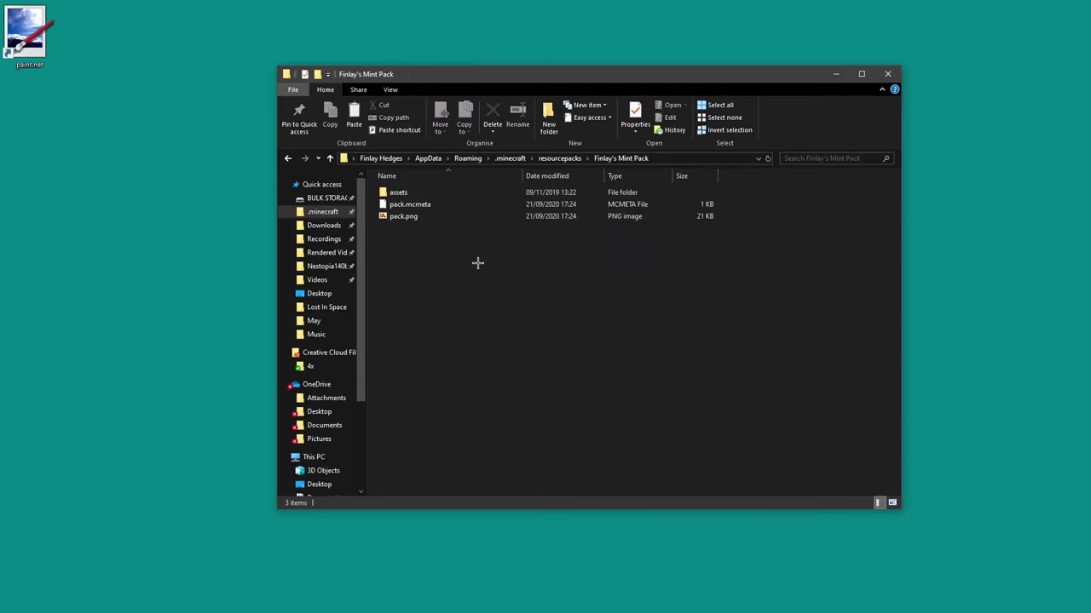
left_click(454, 205)
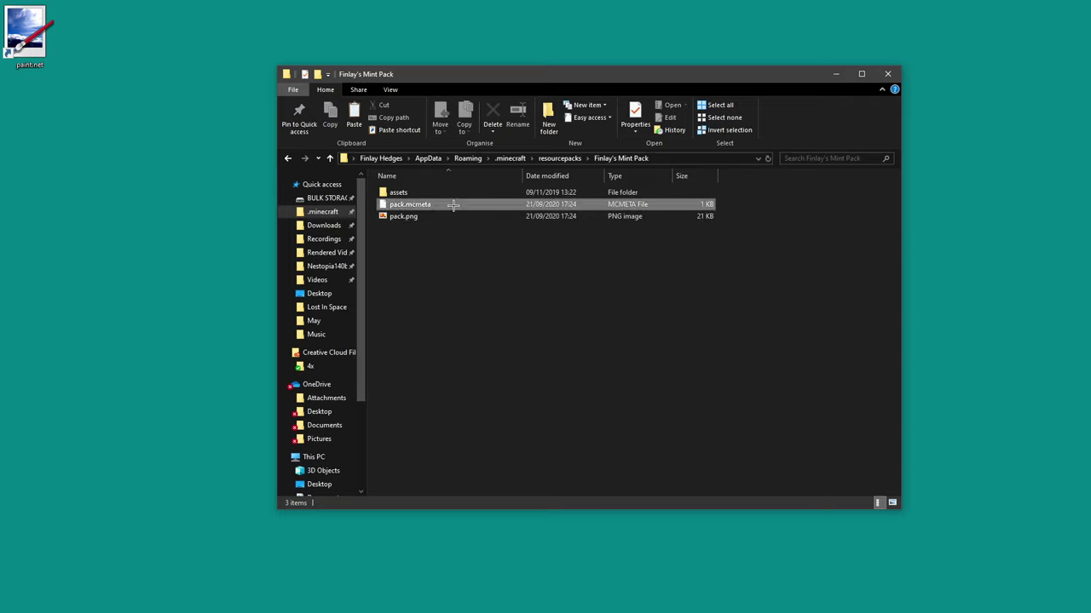
right_click(453, 206)
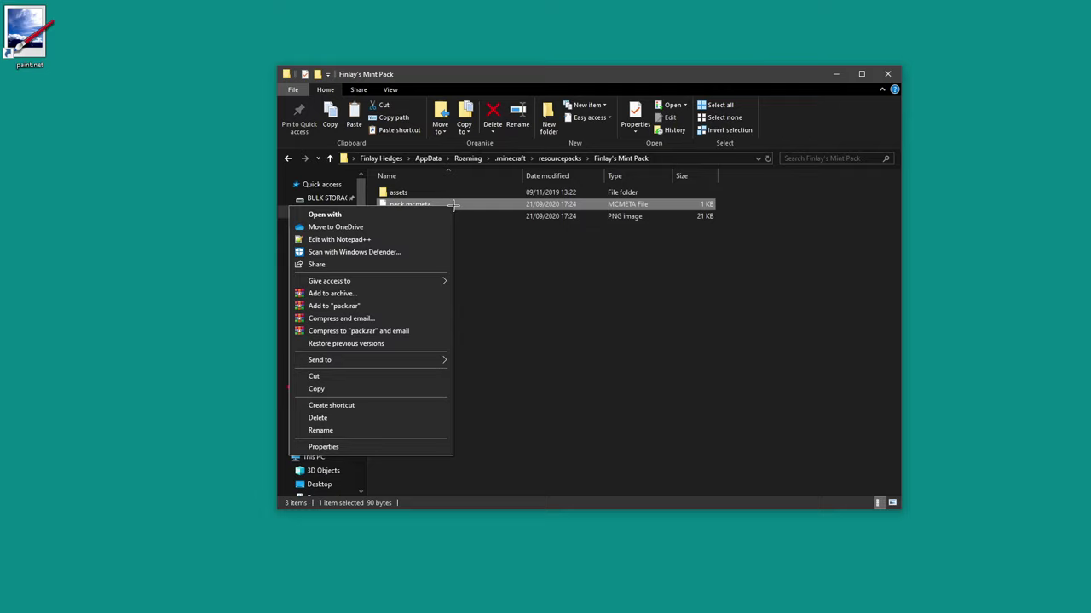
- Open pack.mcmeta in Notepad++ and replace '1.14 textures but mint' with '&5hello'
left_click(417, 238)
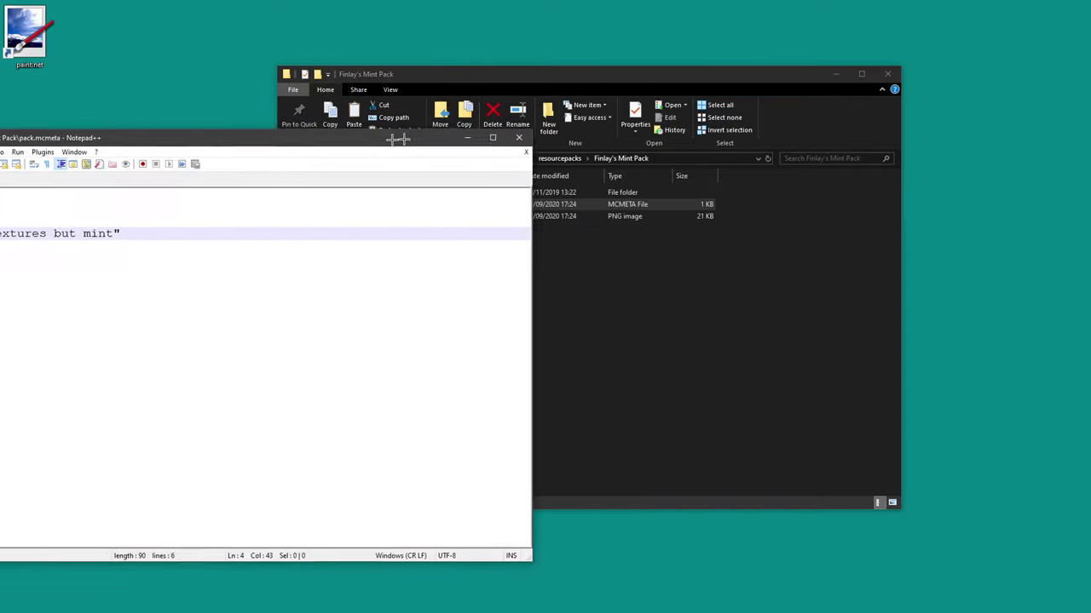
left_click_drag(397, 139, 698, 130)
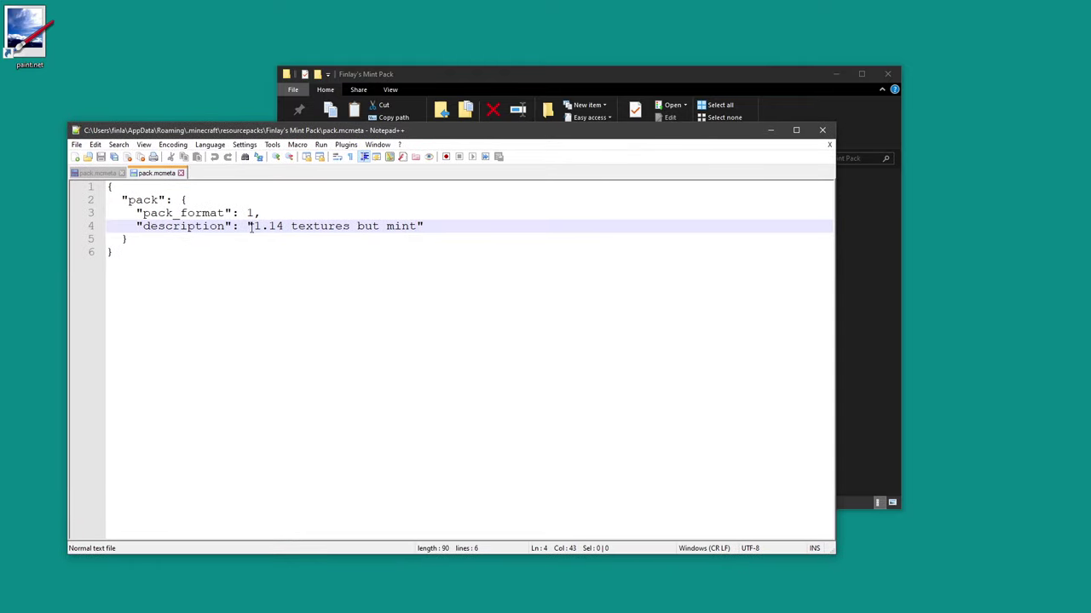
left_click_drag(253, 226, 416, 225)
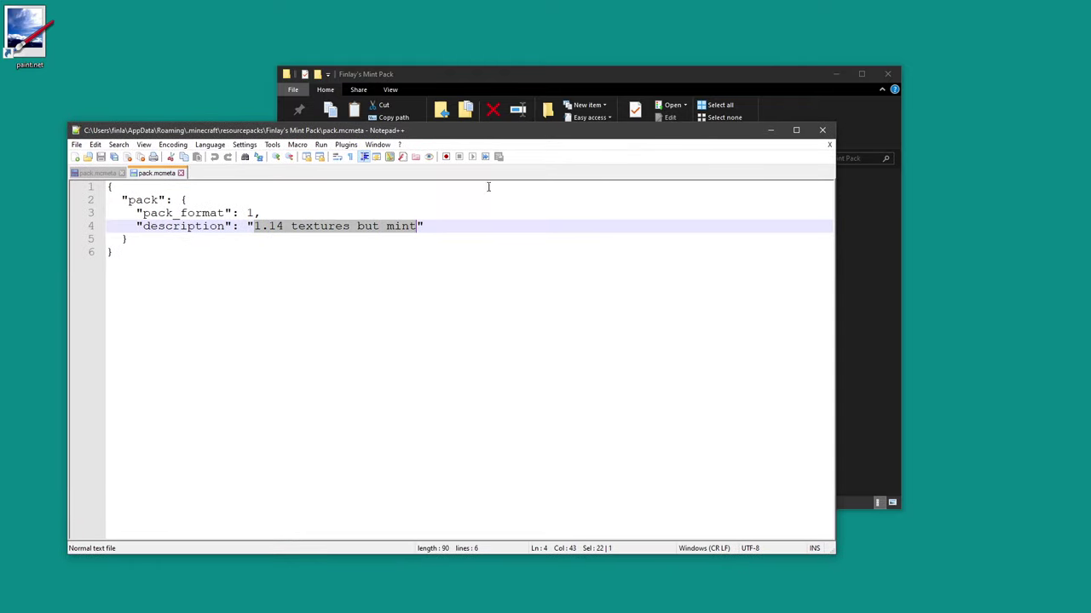
type("hello")
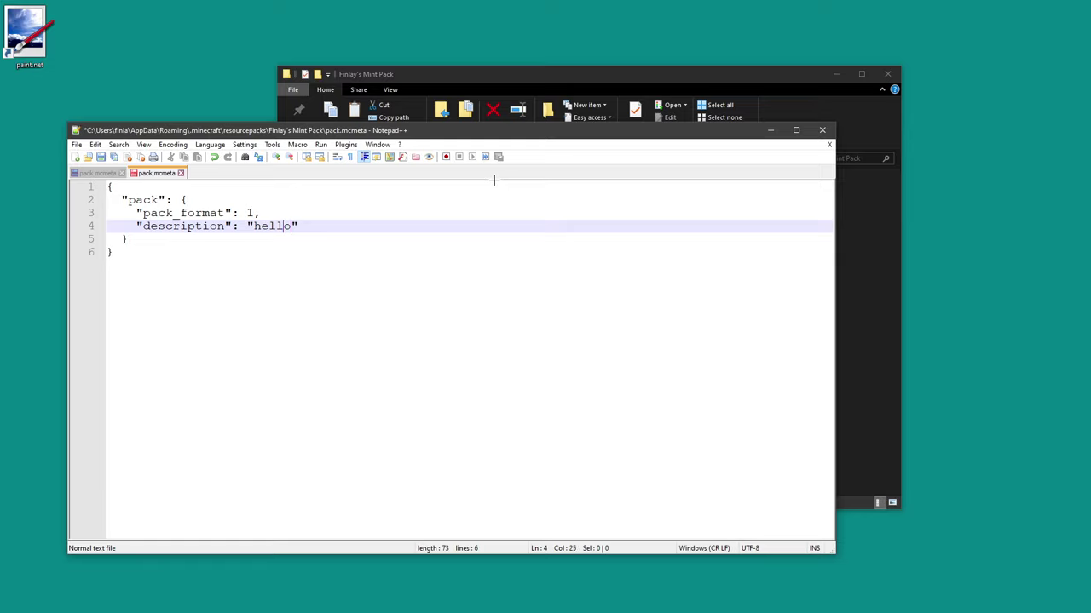
key("Left")
key("Left")
key("Left")
key("Left")
type("&5")
- Close Notepad++ and open the pack's assets > minecraft > textures folder
left_click(770, 129)
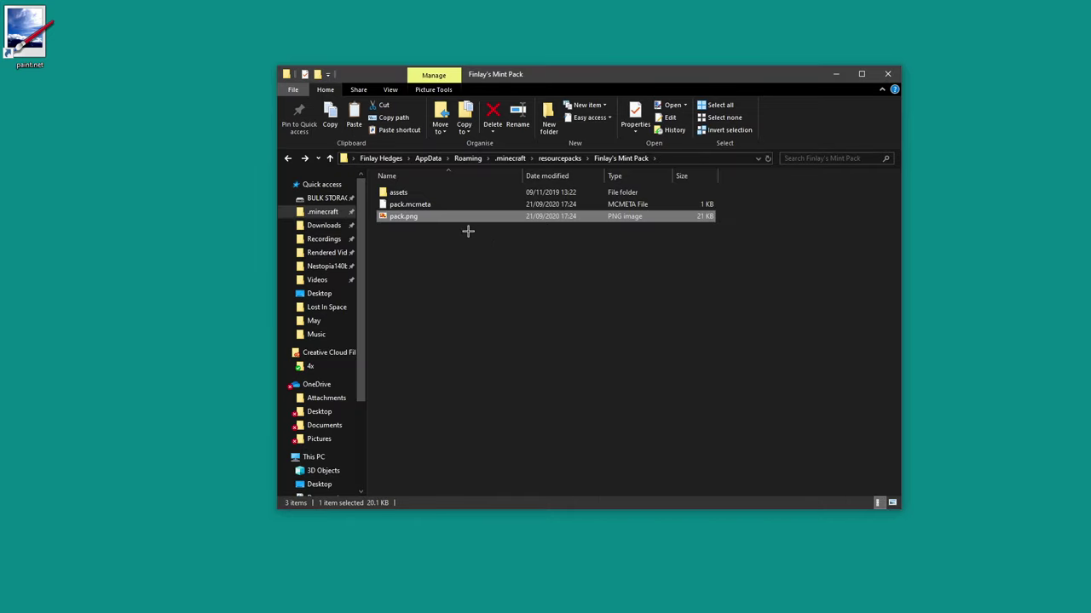
double_click(464, 194)
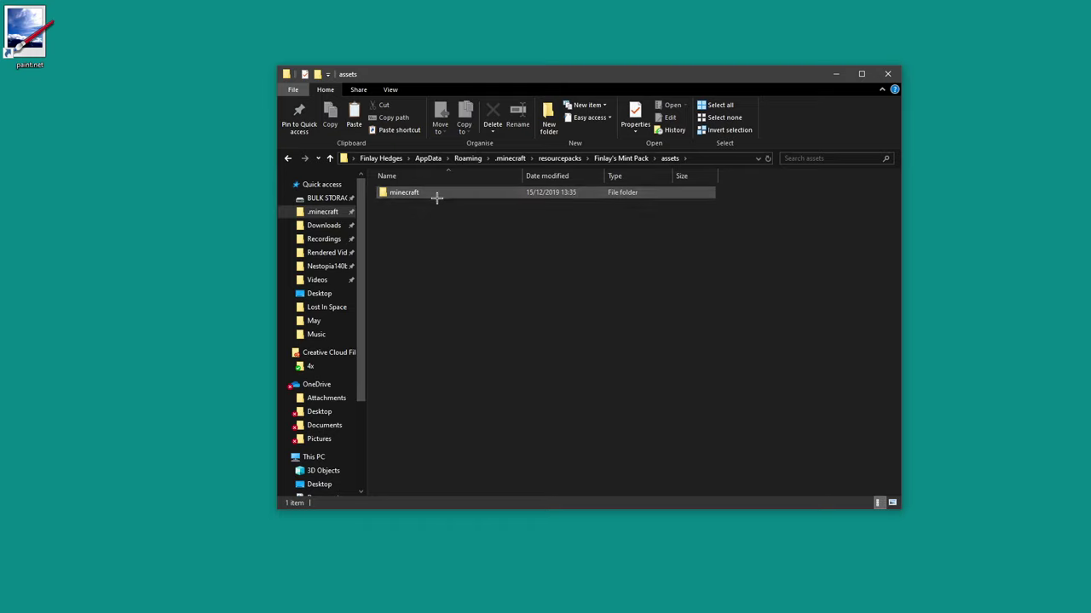
double_click(436, 196)
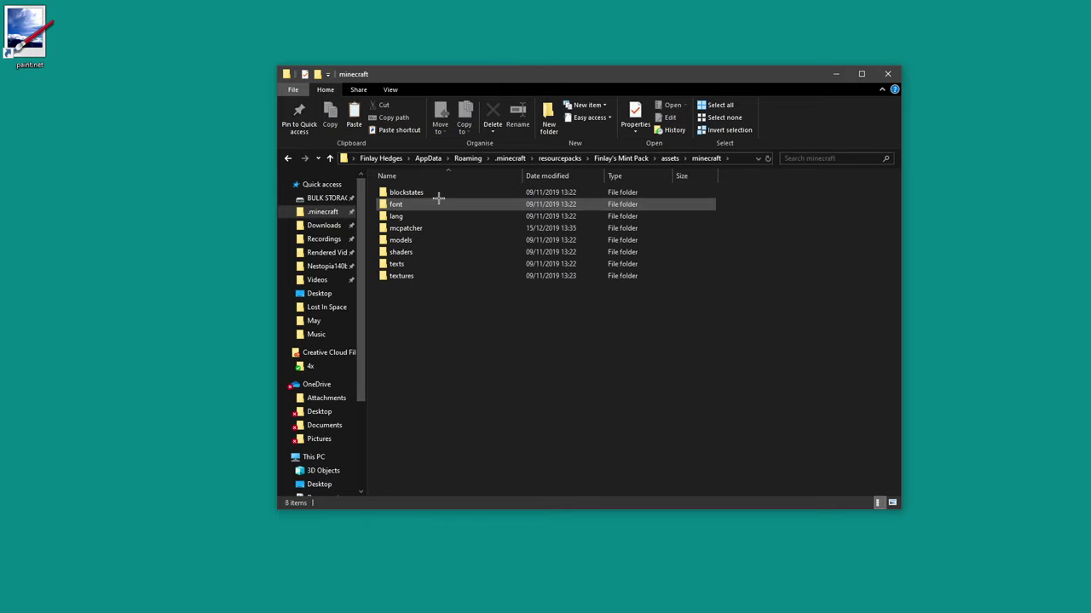
double_click(424, 275)
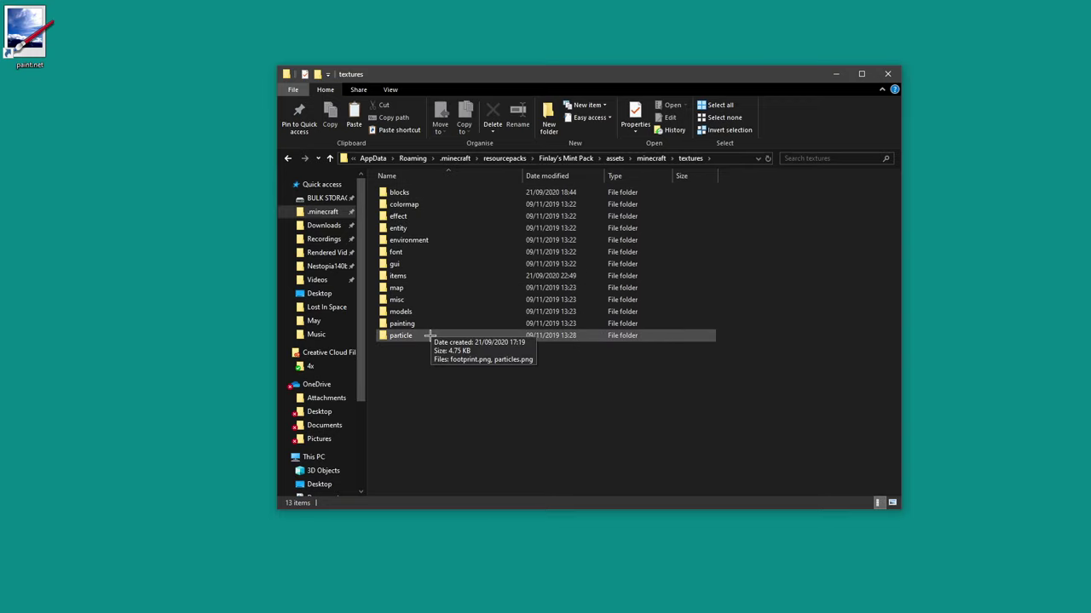
- Browse the blocks, gui and items folders, returning to textures after each
double_click(413, 194)
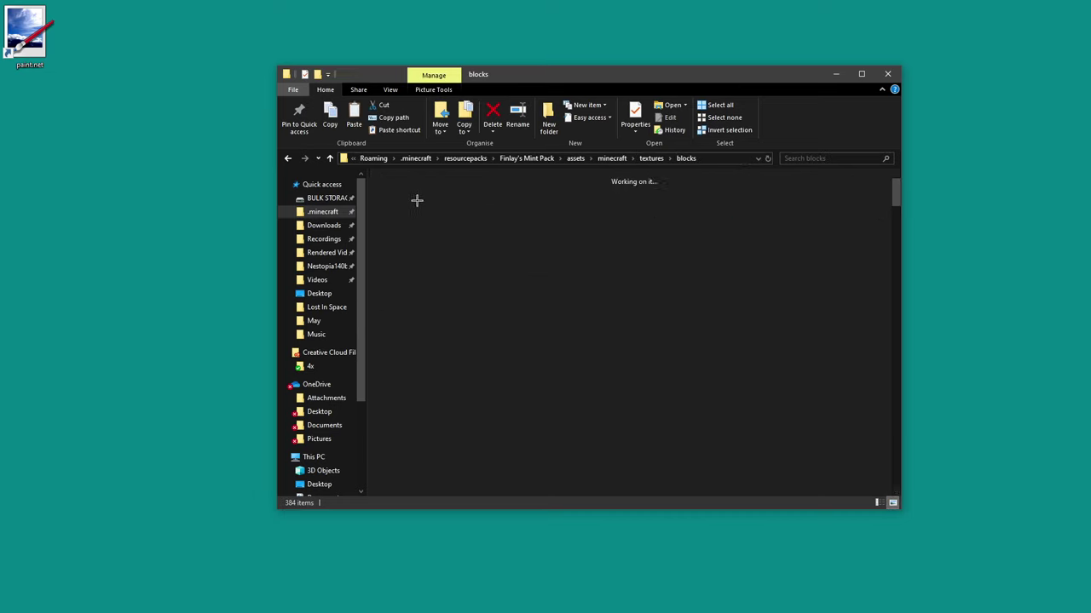
scroll(572, 309, "down", 3)
key("alt+Left")
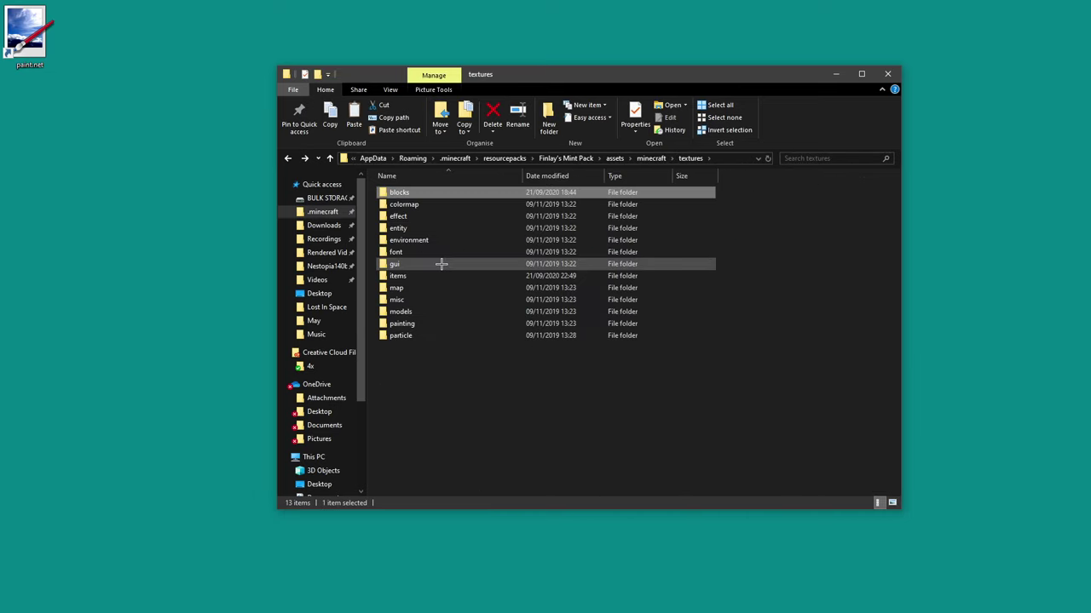
double_click(440, 264)
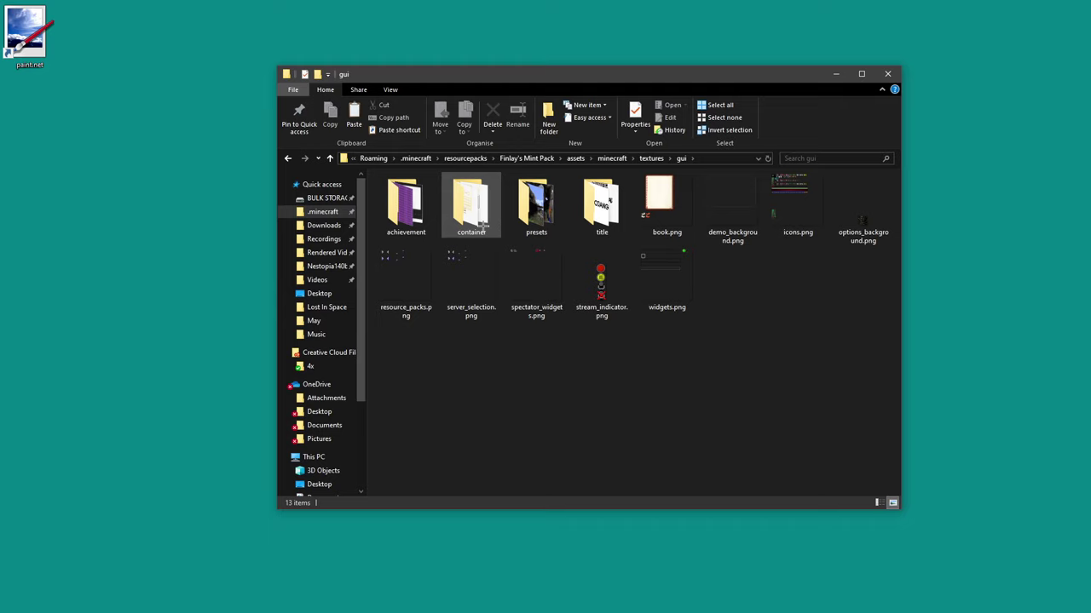
left_click(287, 158)
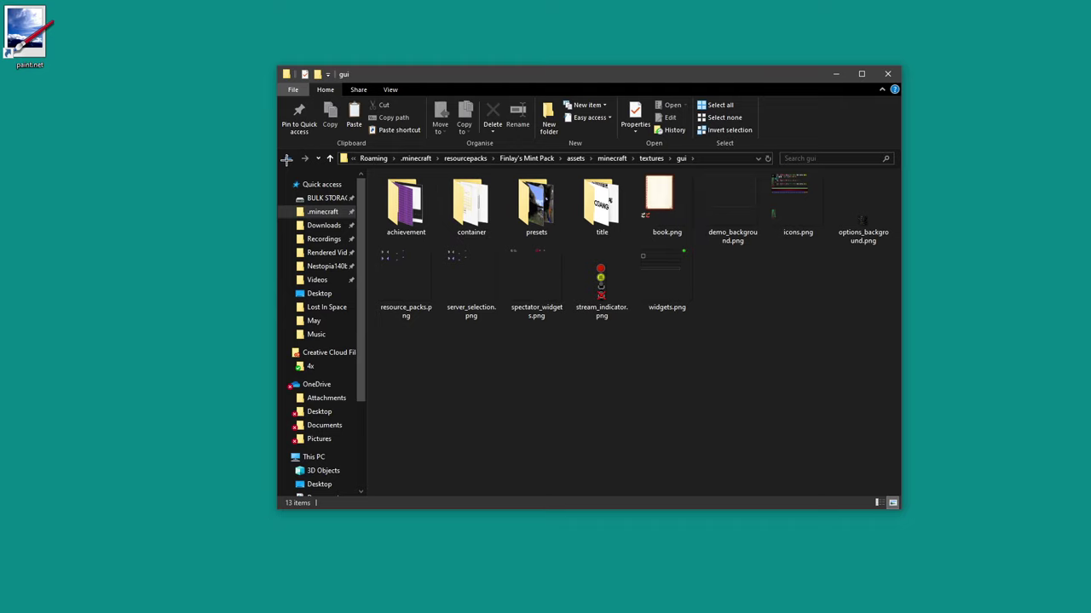
double_click(415, 272)
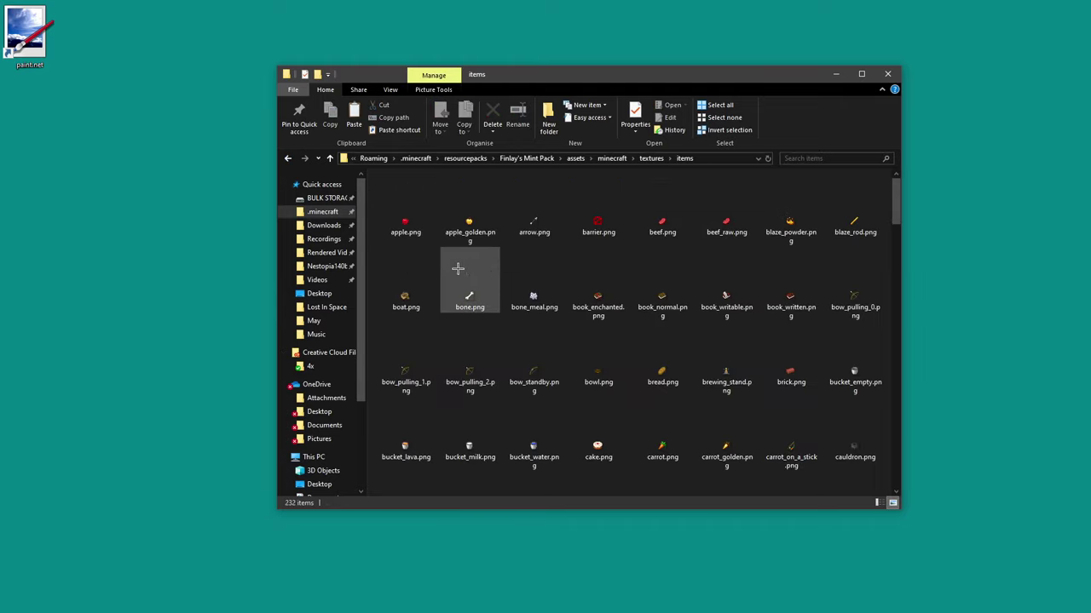
scroll(550, 272, "down", 6)
scroll(550, 283, "down", 3)
scroll(551, 283, "up", 12)
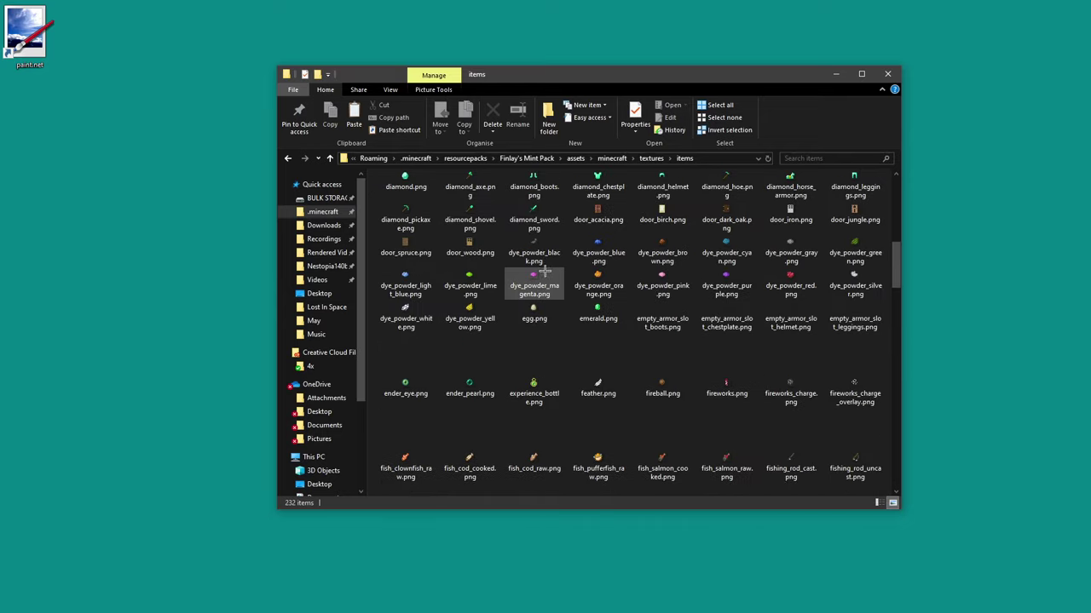
key("BackSpace")
- View the models > armor folder, then return to textures and open the particle folder
double_click(484, 309)
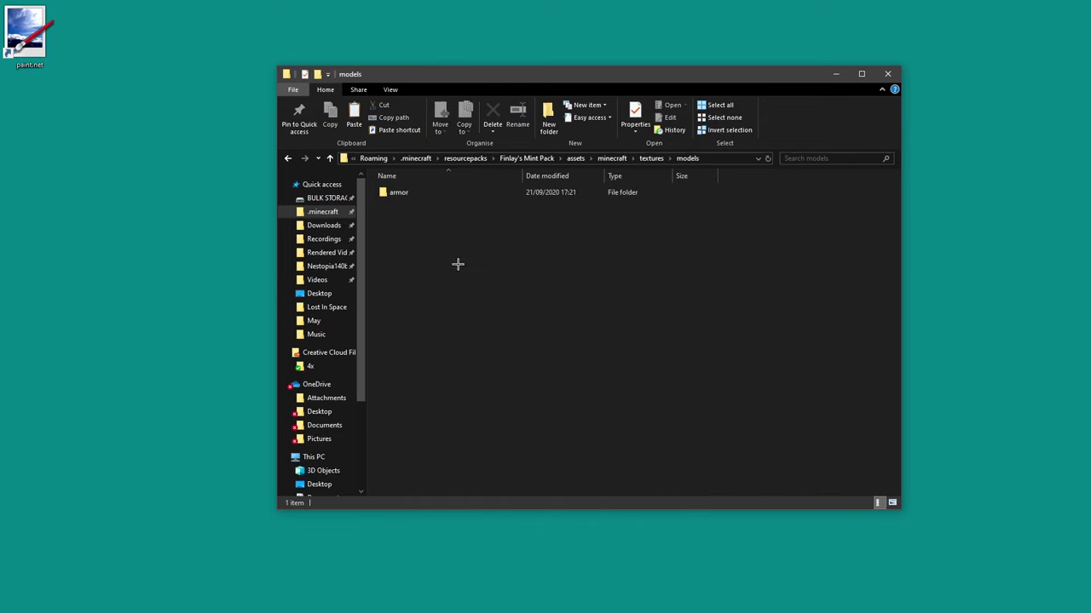
double_click(409, 191)
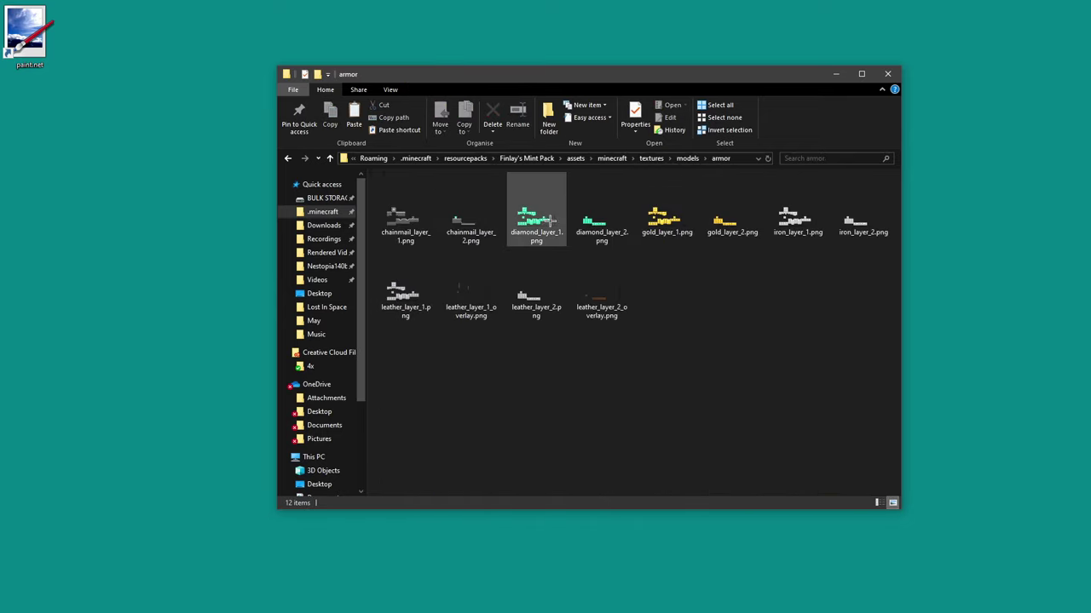
left_click_drag(542, 223, 290, 158)
left_click(290, 158)
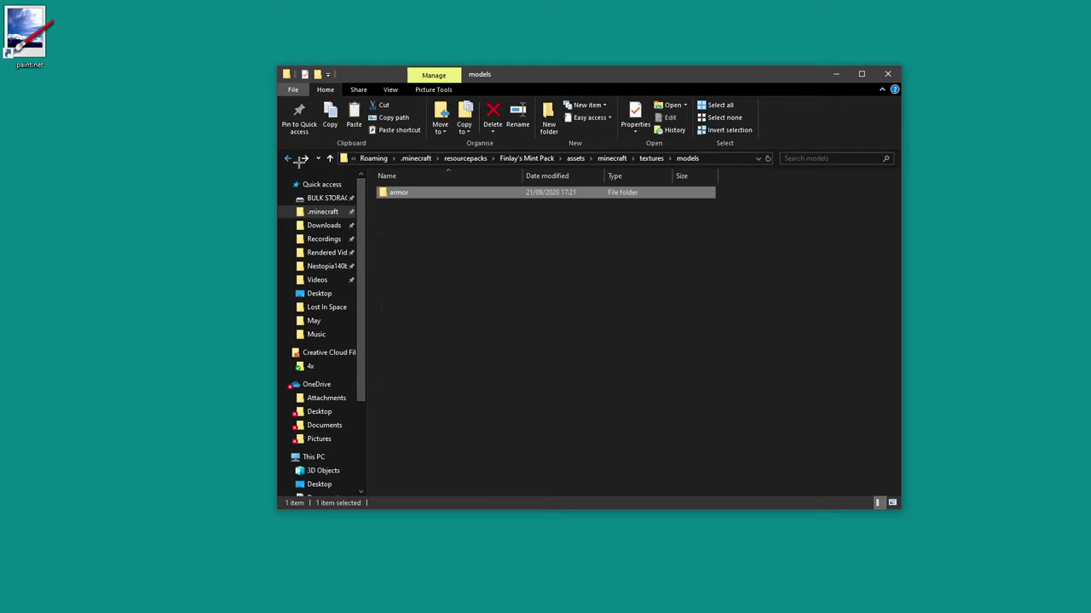
left_click(291, 159)
double_click(425, 336)
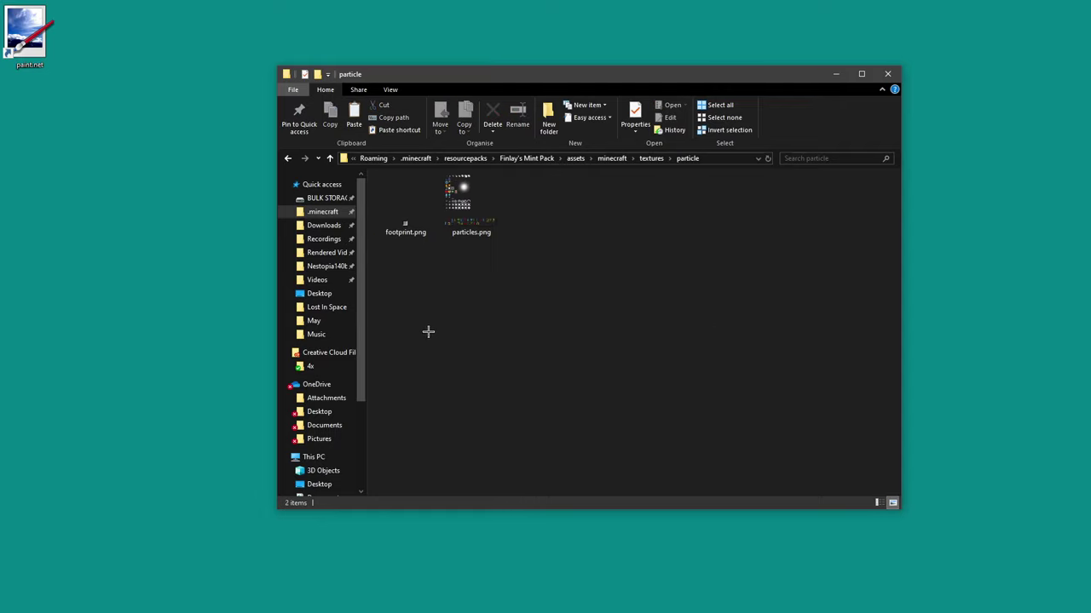